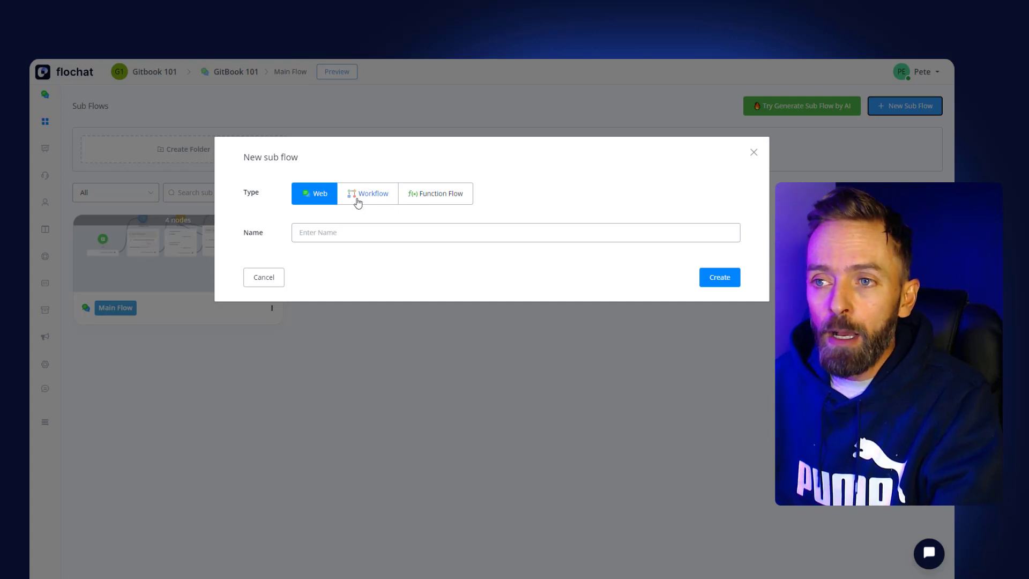
Create a new sub flow of type Workflow named "Seasonal ai response".
left_click(358, 202)
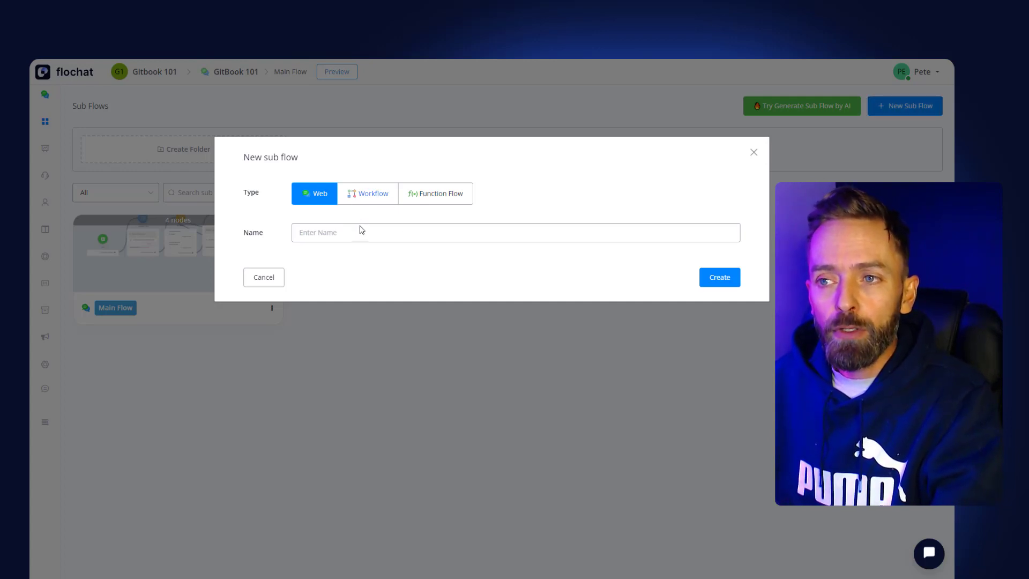
left_click(359, 230)
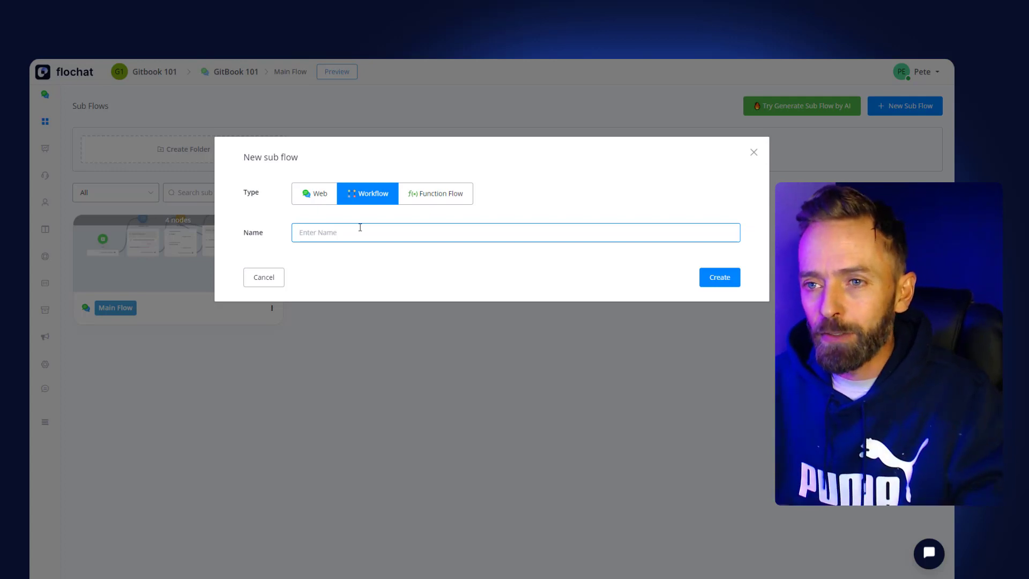
type("S")
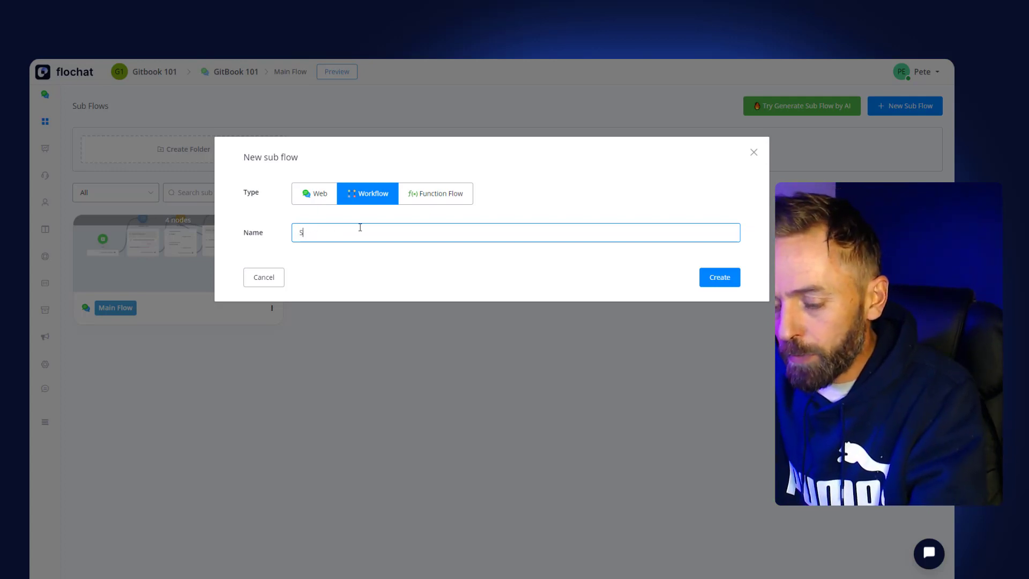
type("eason")
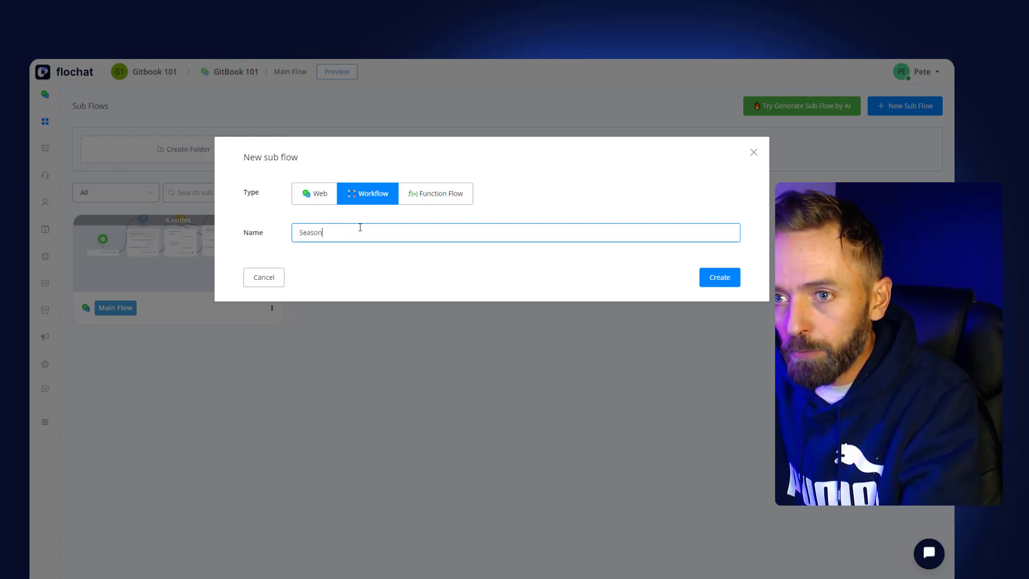
type("al ai ")
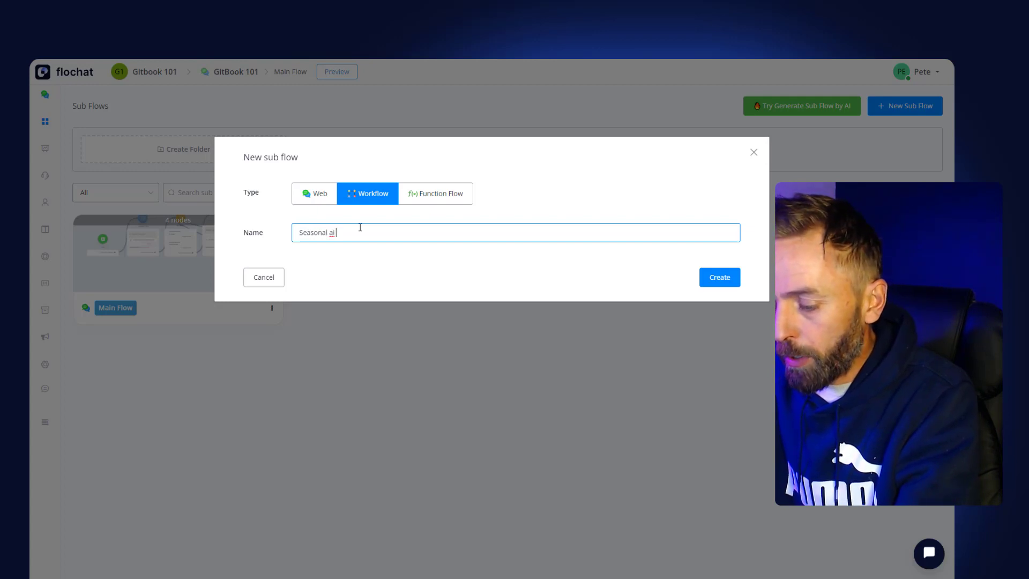
type("reposnse")
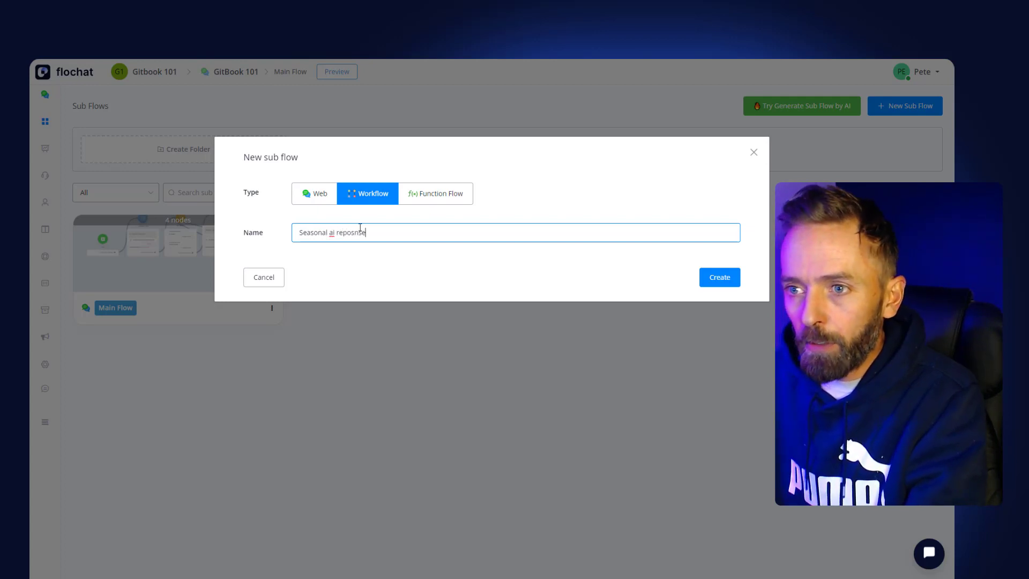
right_click(354, 237)
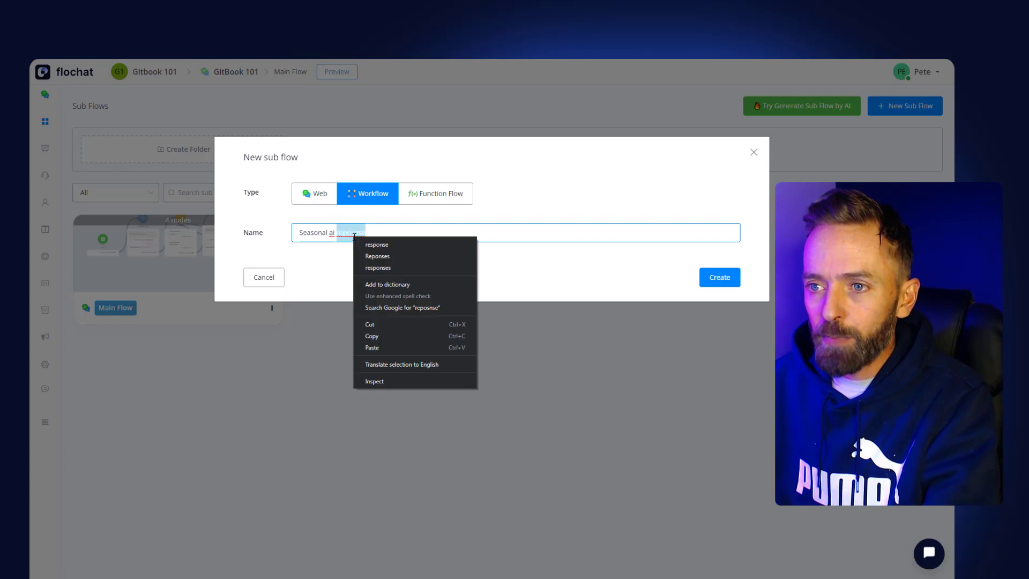
left_click(372, 242)
left_click(371, 254)
left_click(715, 279)
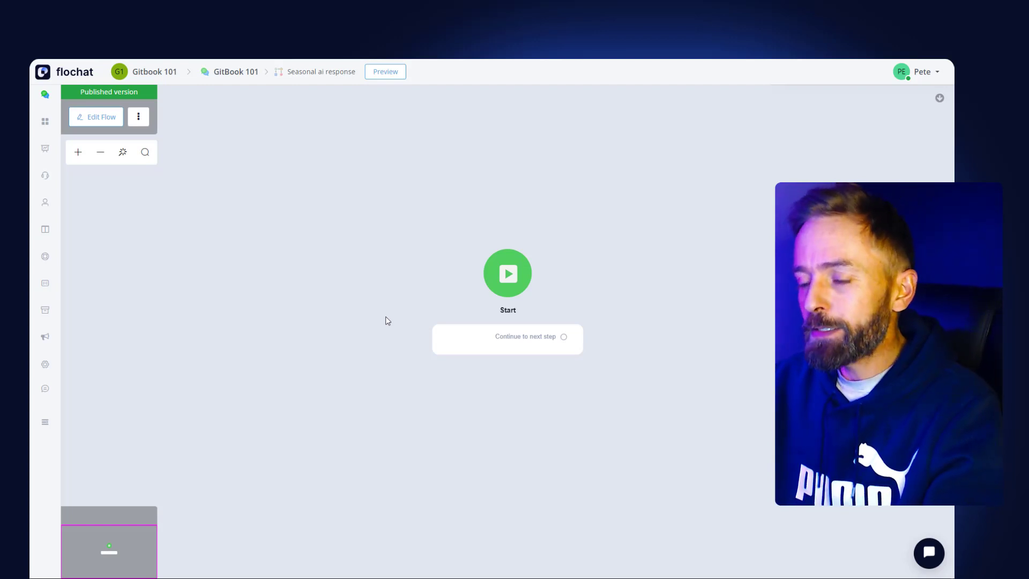
Put the workflow into edit mode and add a Condition step connected to the Start node.
left_click_drag(441, 336, 295, 336)
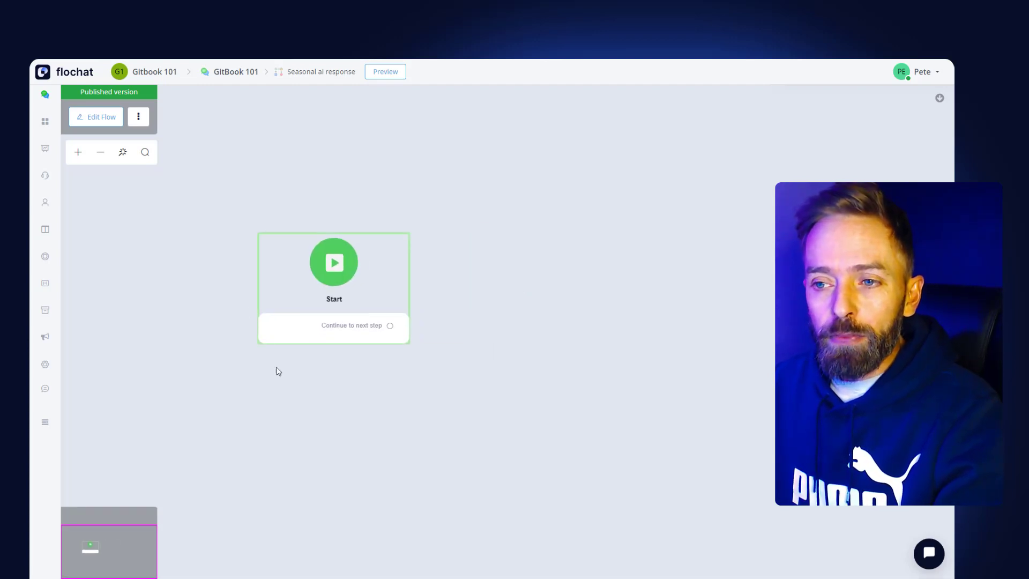
left_click(91, 119)
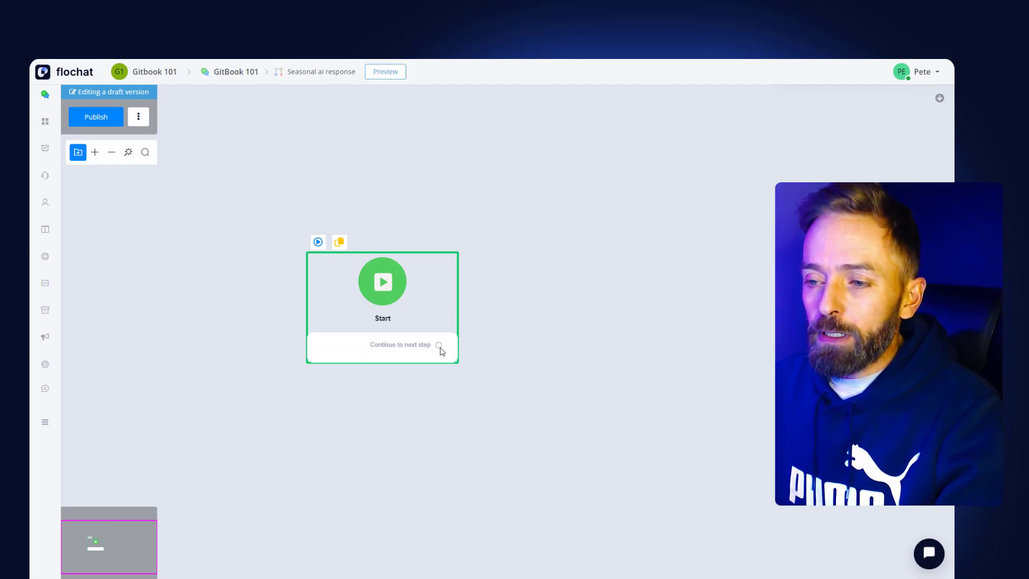
left_click_drag(478, 285, 522, 223)
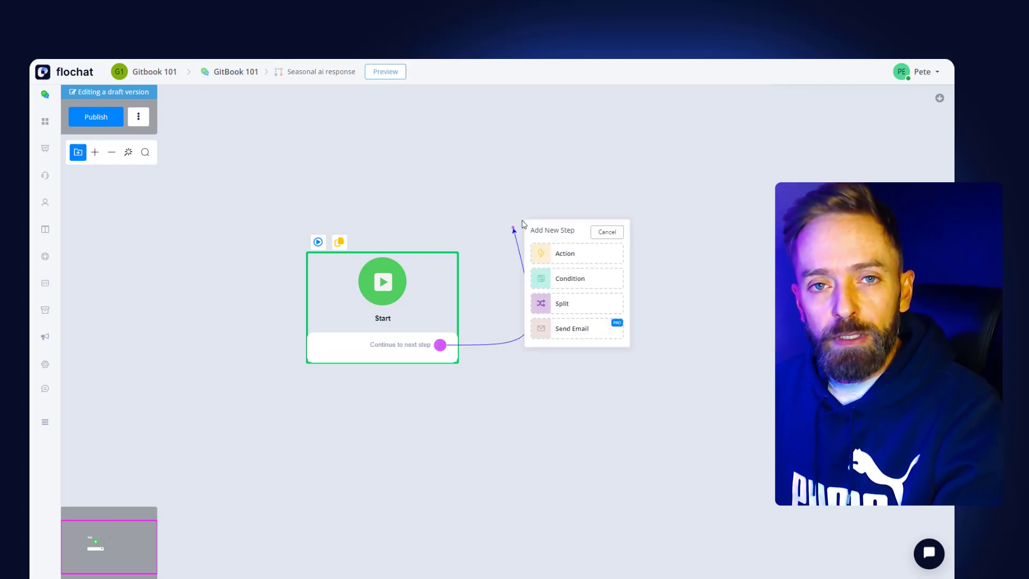
left_click(560, 282)
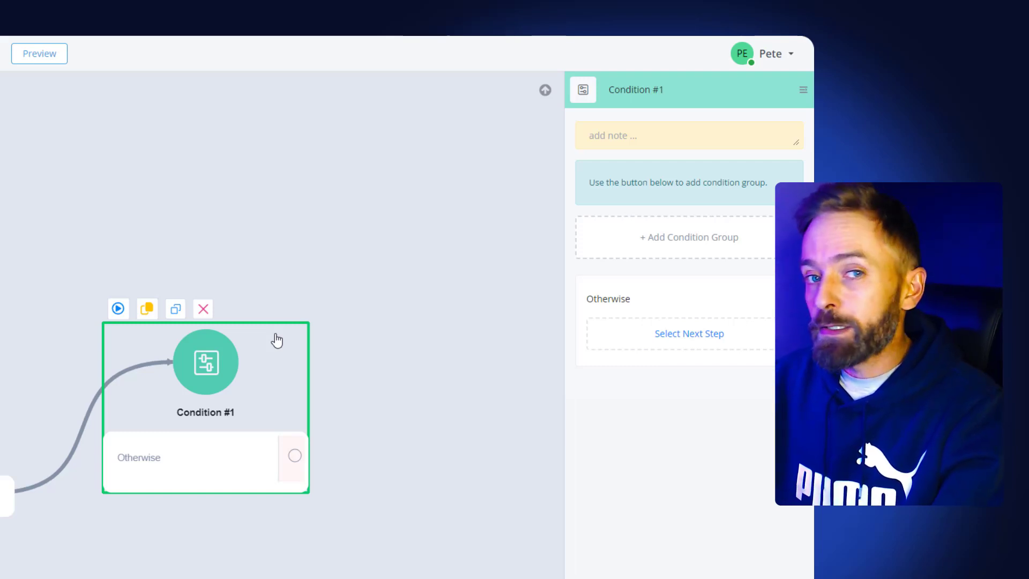
Add a condition group to the Condition step and start a condition on the TODAY field with the operator "between".
left_click(658, 251)
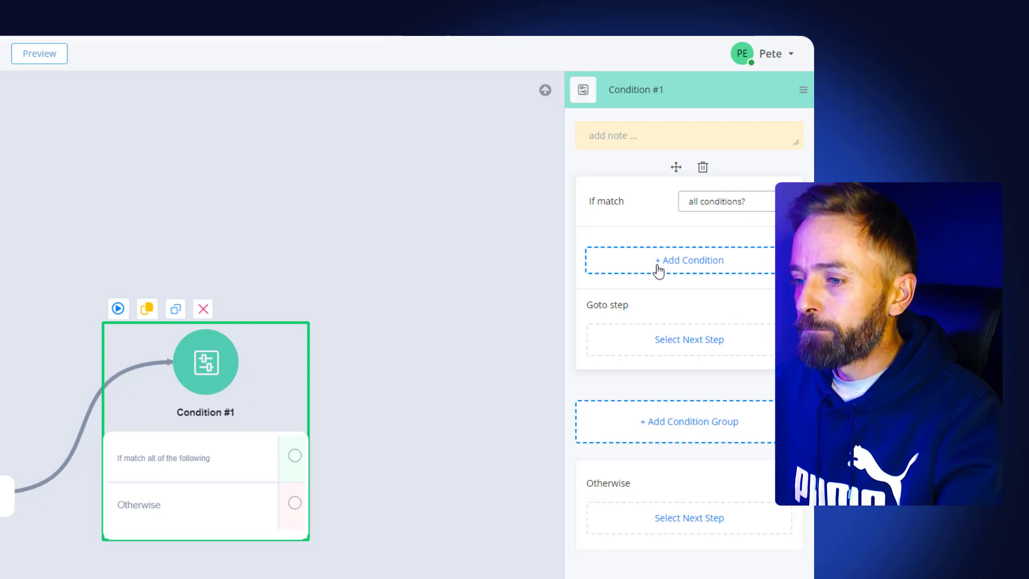
left_click(658, 268)
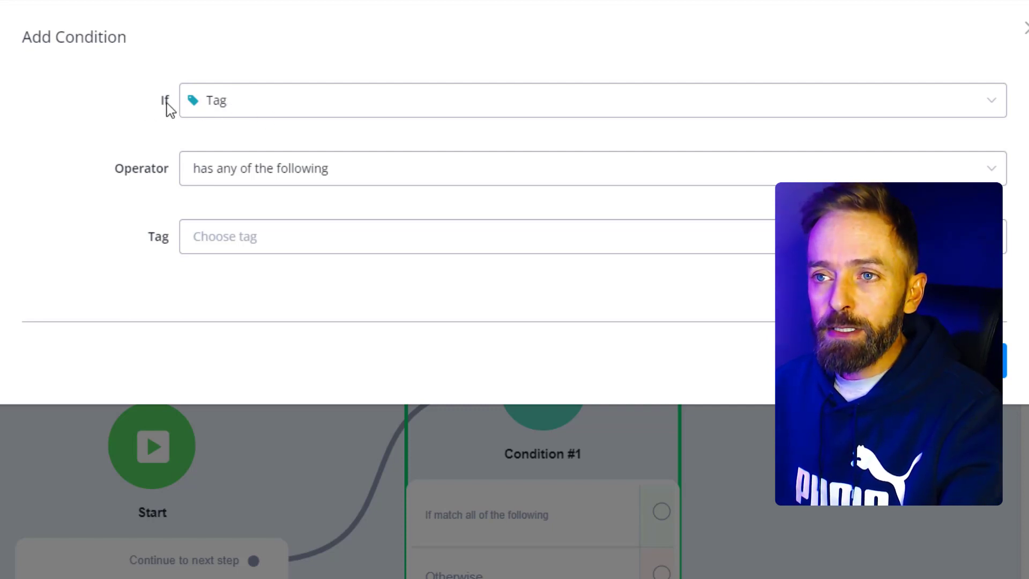
left_click(295, 104)
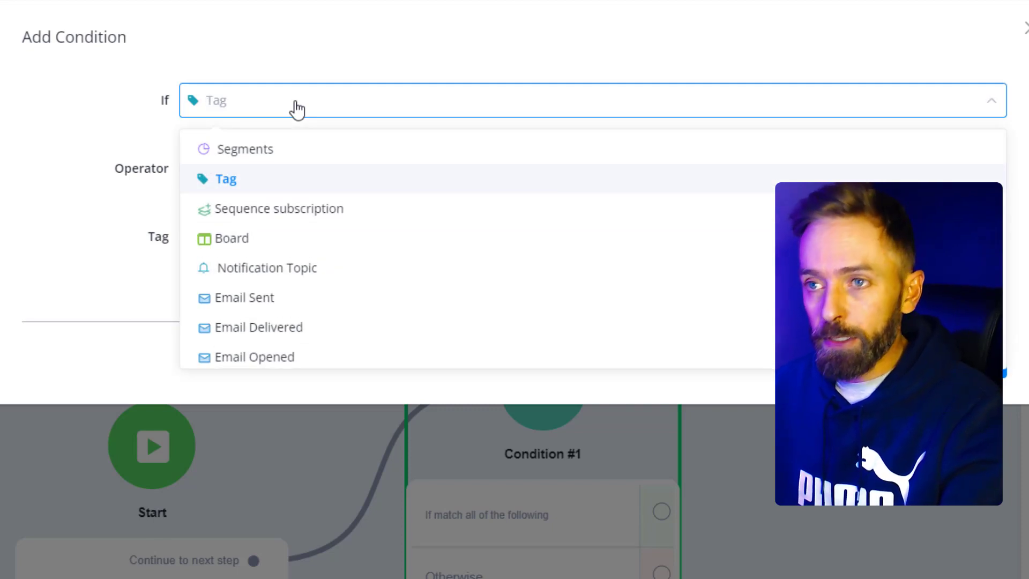
type("toda")
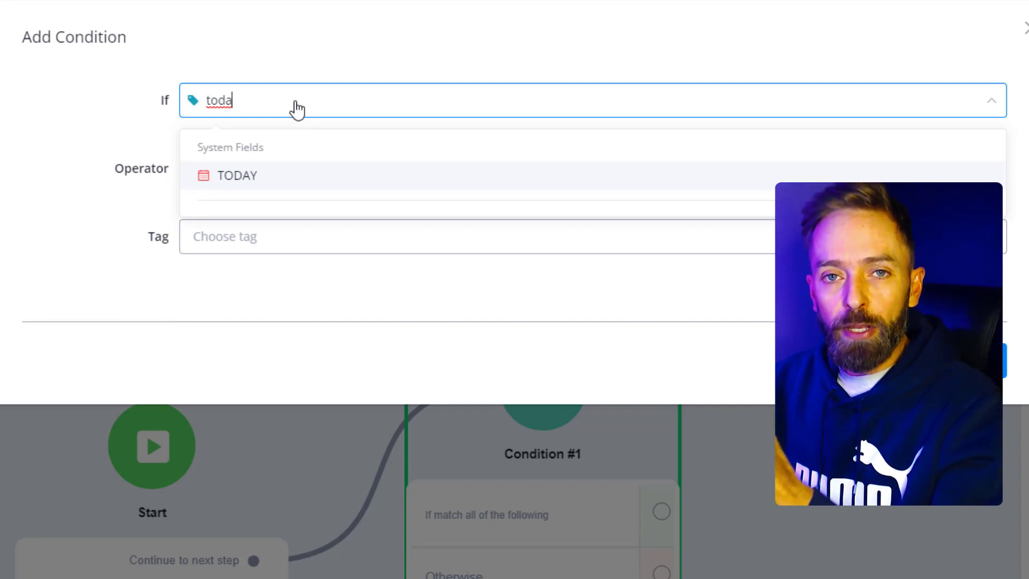
left_click(239, 180)
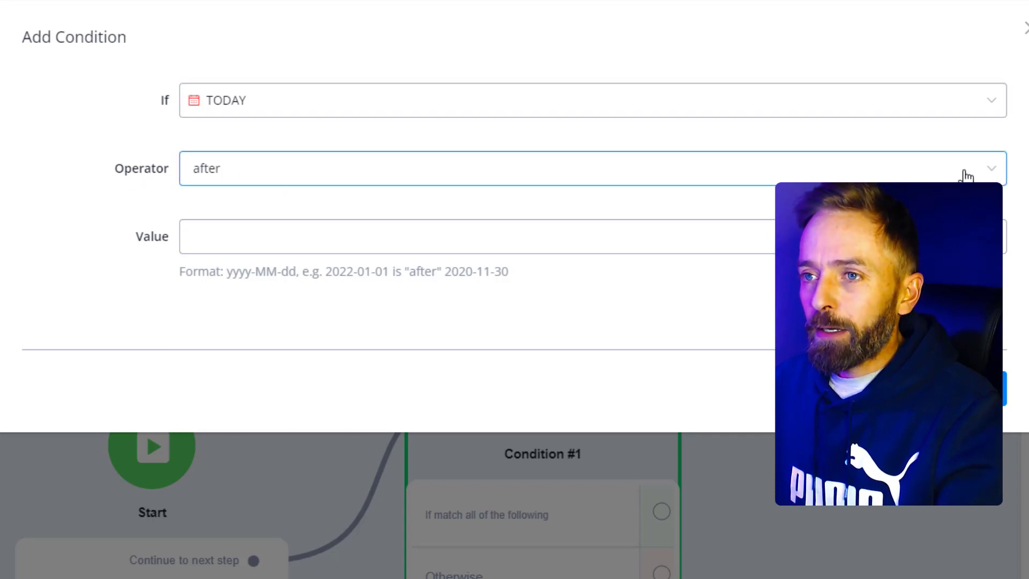
left_click(966, 176)
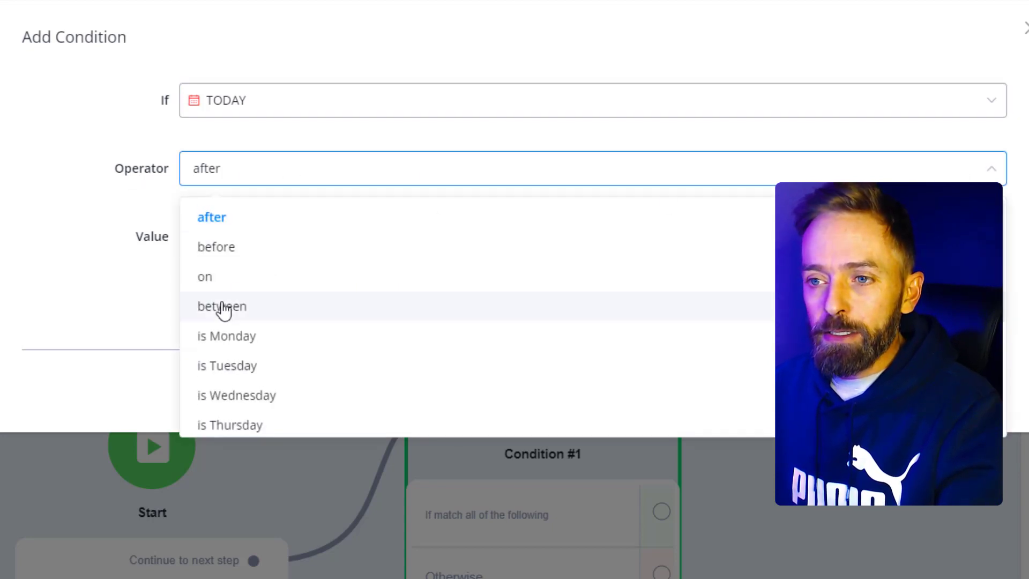
left_click(222, 314)
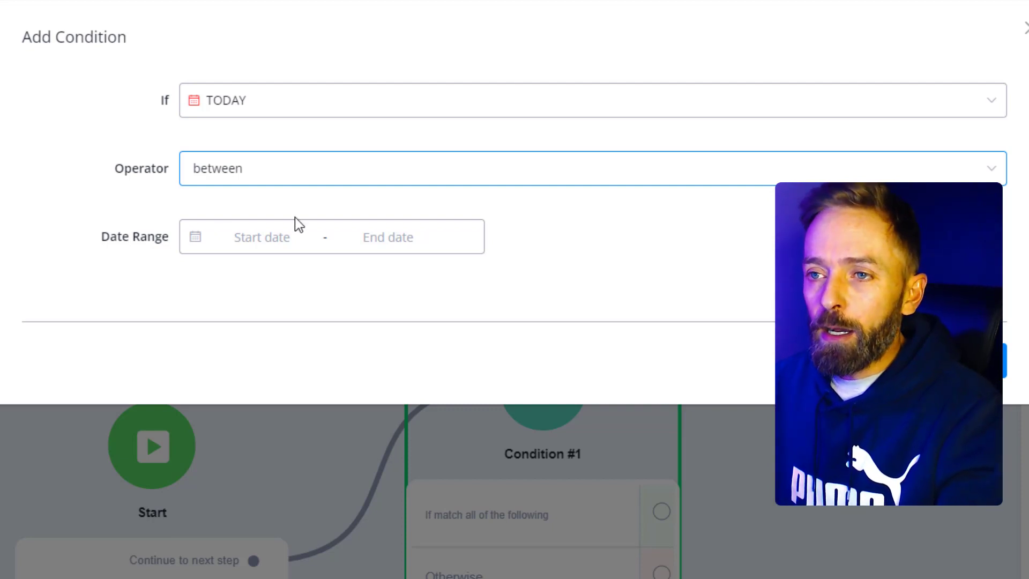
left_click(303, 185)
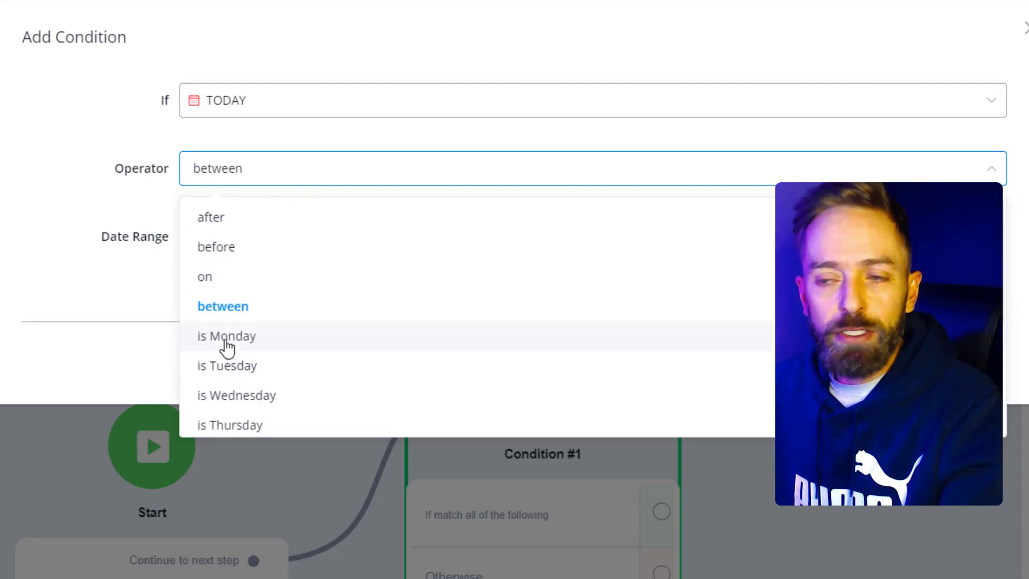
left_click(31, 208)
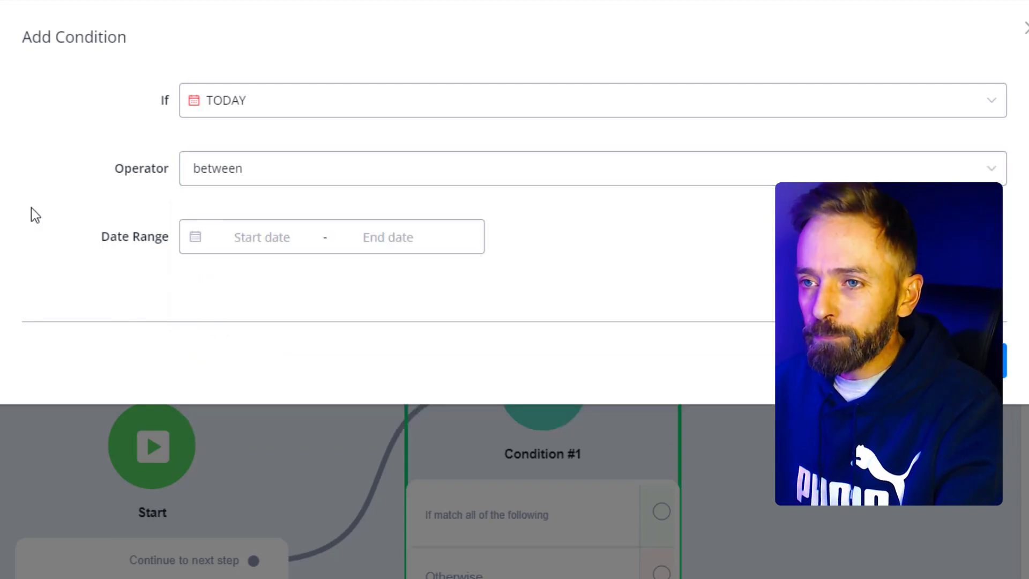
Set the condition's date range to 2023-12-01 through 2023-12-26 and save the condition.
left_click(197, 241)
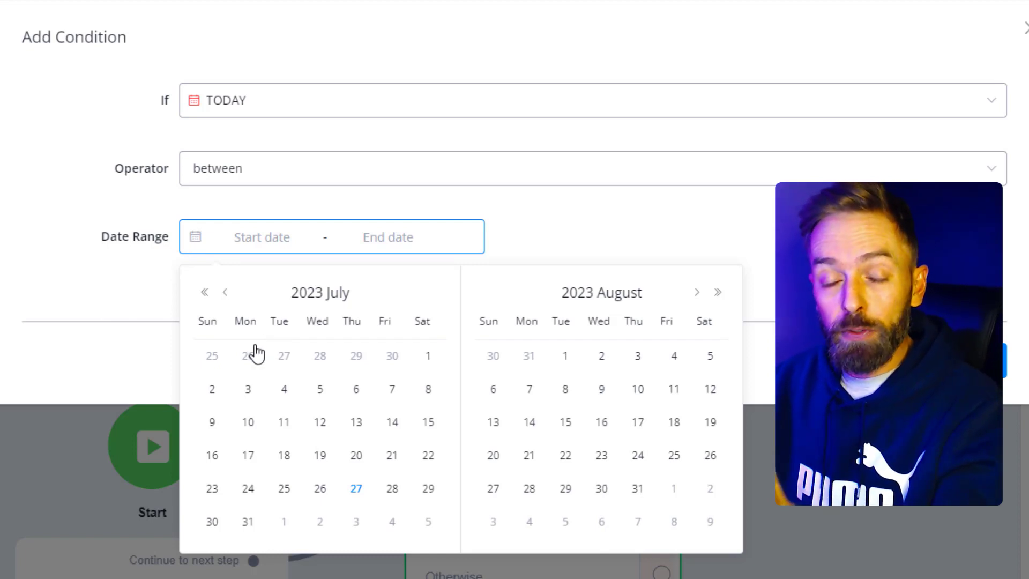
left_click(695, 293)
left_click(696, 293)
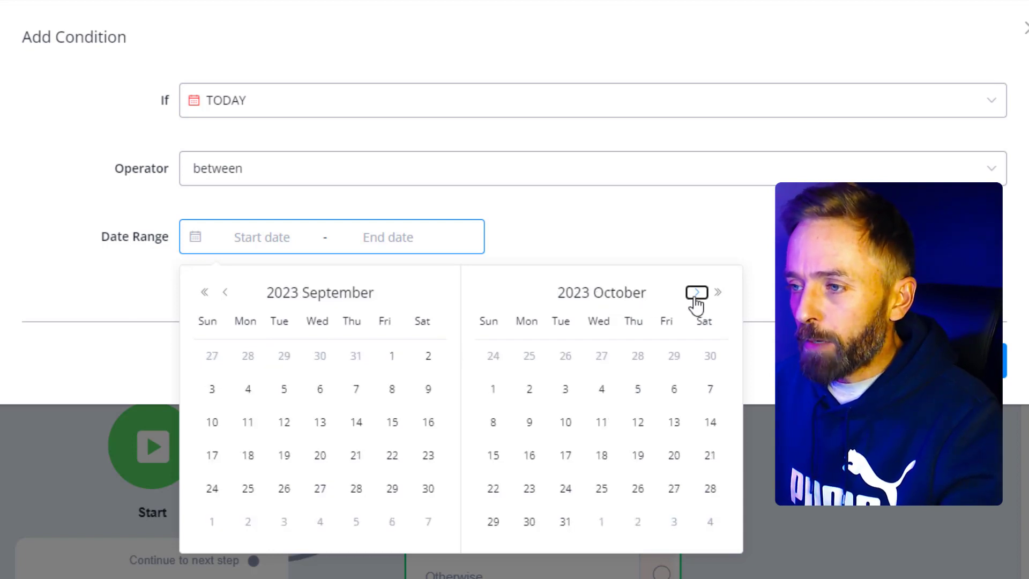
left_click(696, 292)
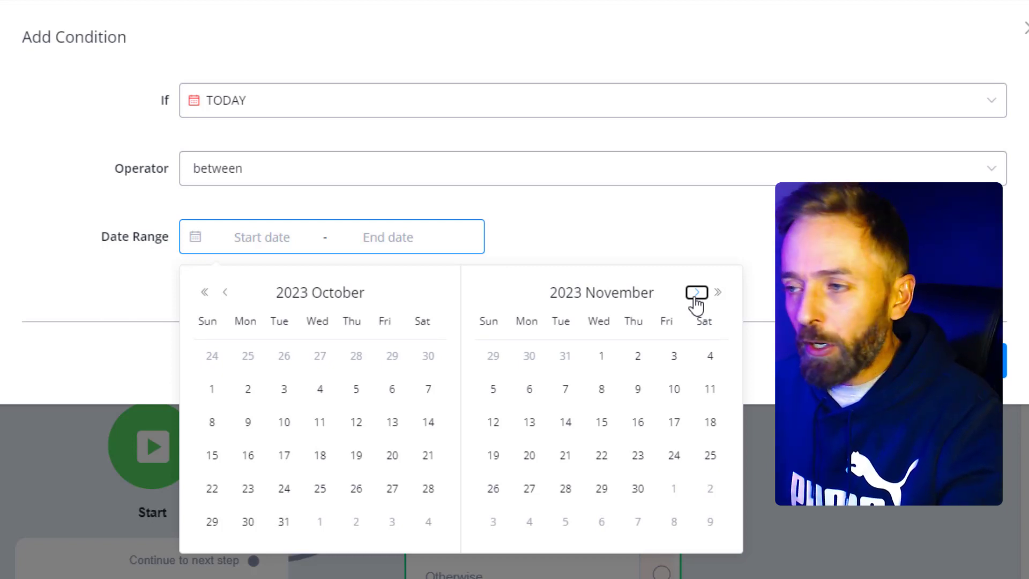
left_click(695, 294)
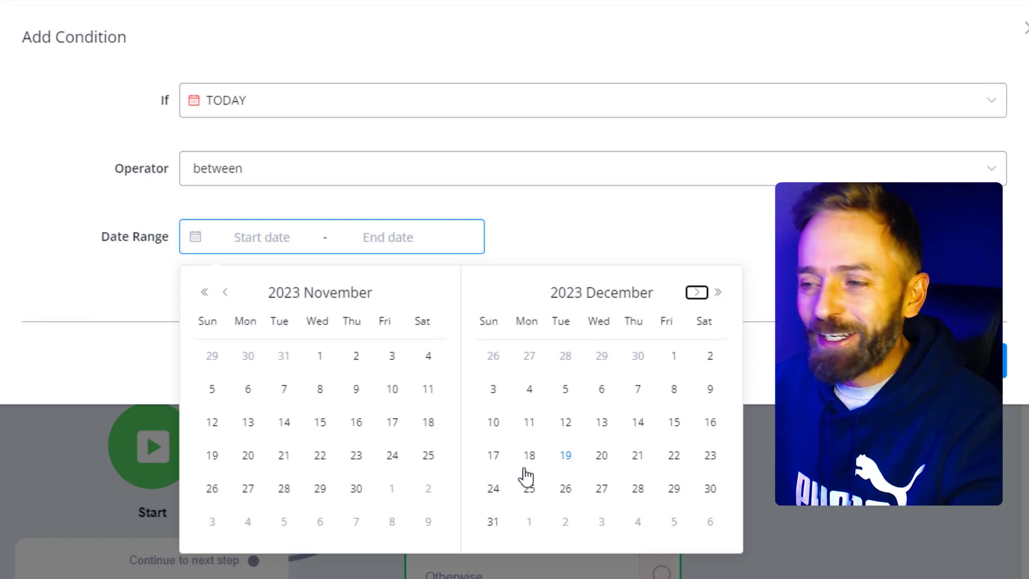
left_click(673, 367)
left_click(674, 389)
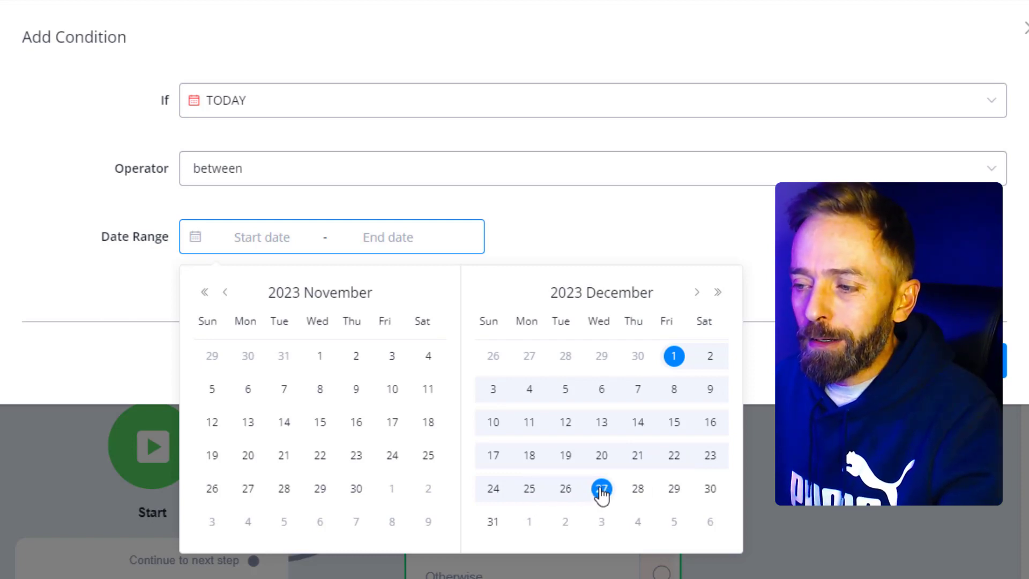
left_click(565, 488)
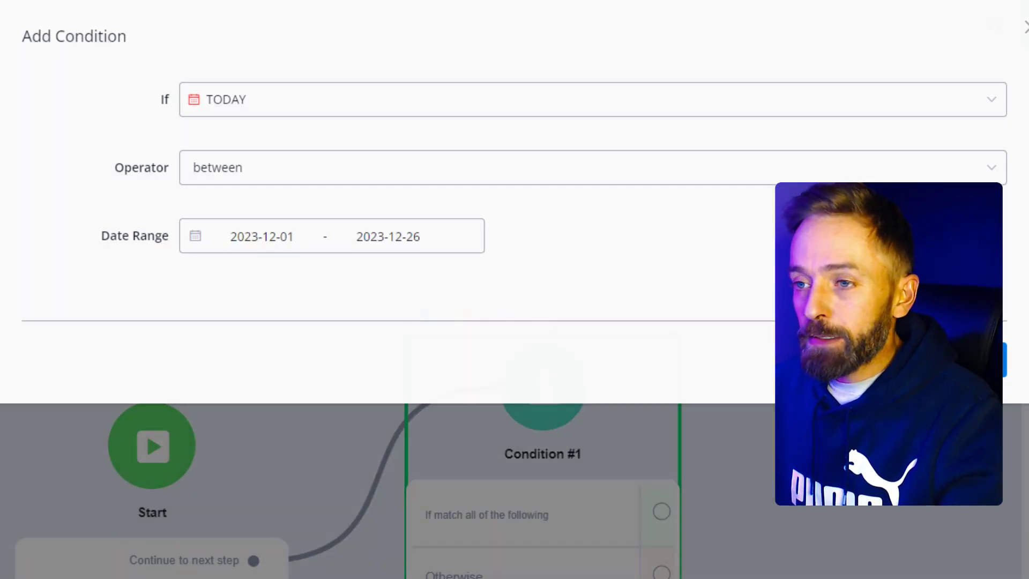
left_click(977, 360)
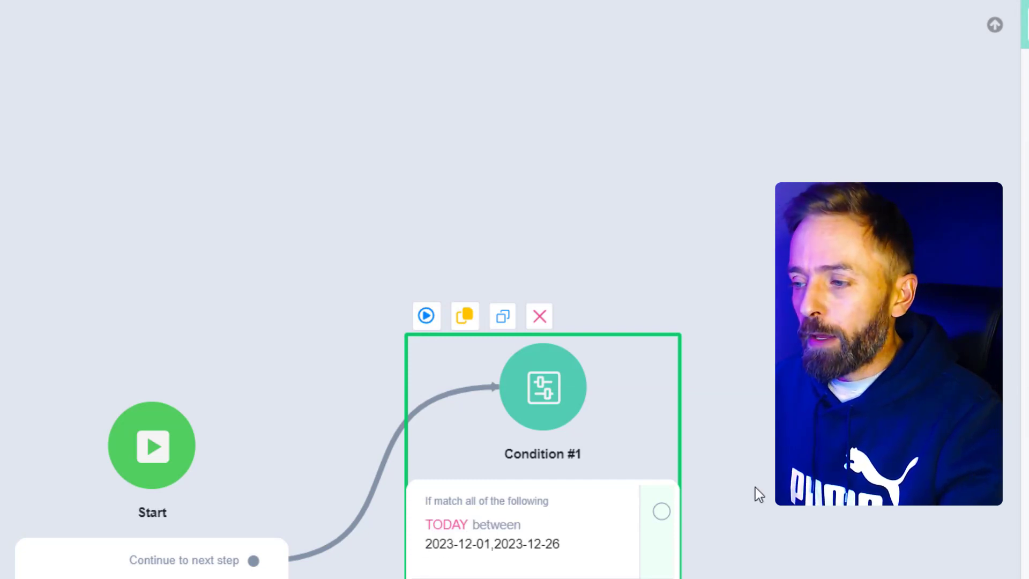
Add an Action step connected to the matching branch of the date condition.
left_click_drag(722, 473, 679, 395)
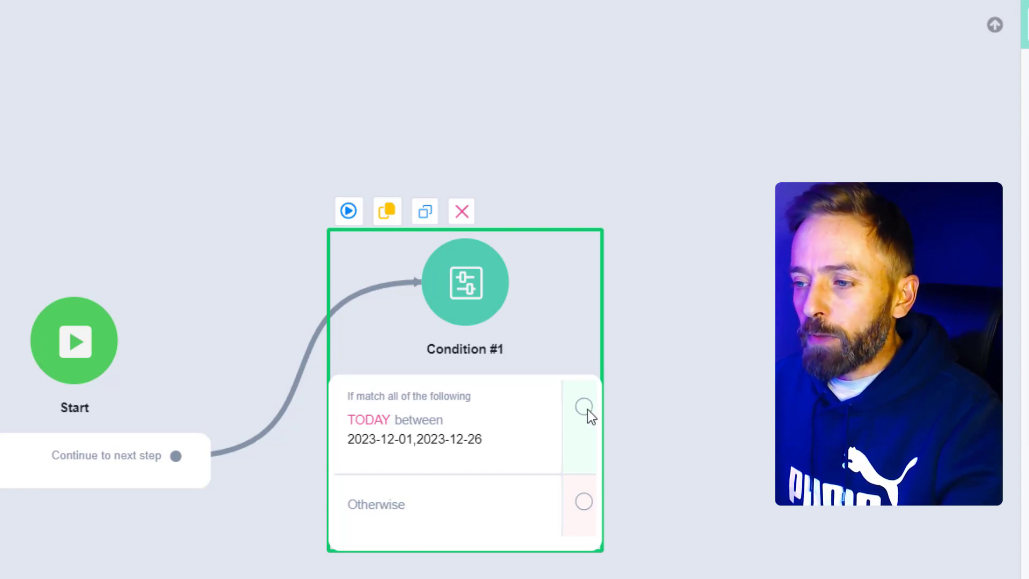
left_click_drag(584, 406, 720, 228)
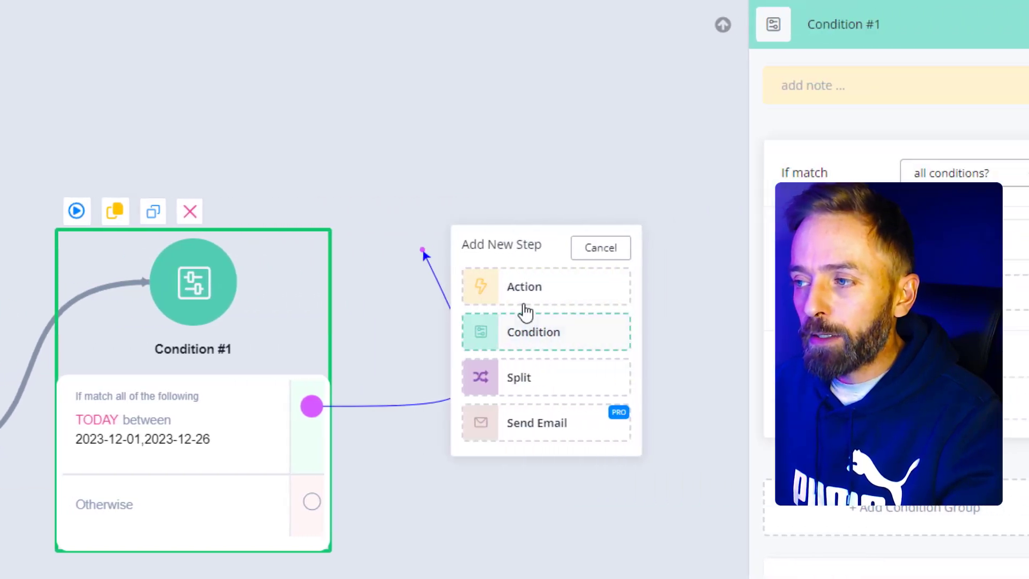
left_click(488, 300)
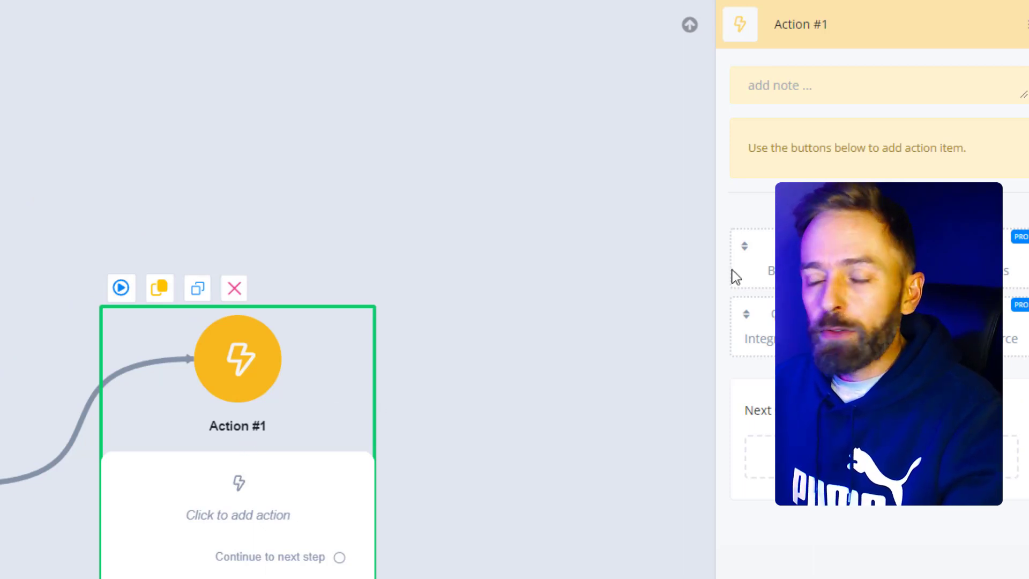
Add a Set Variable Value action to the Action step and choose the Seasonal AI custom user field as its target.
left_click(787, 271)
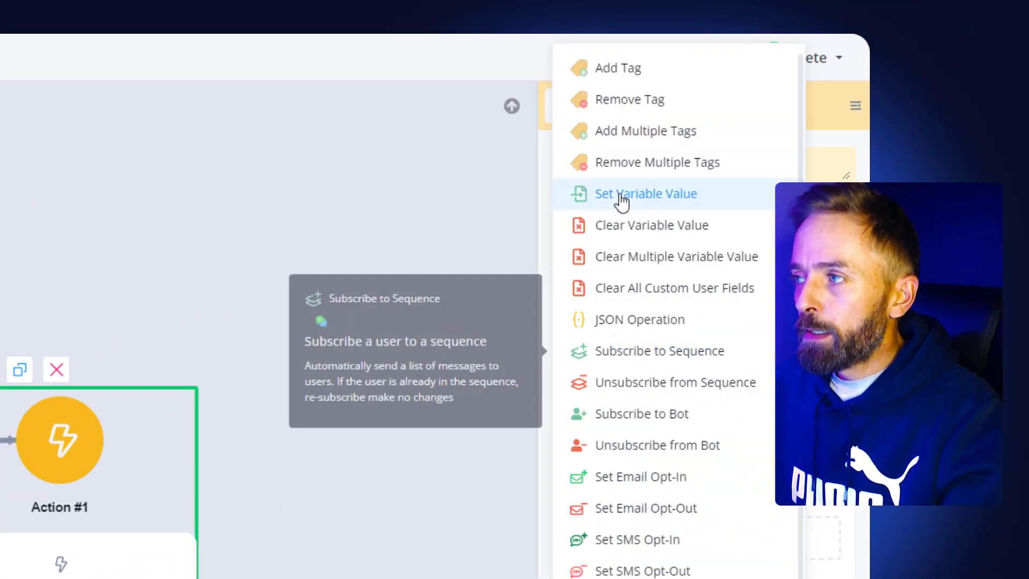
left_click(621, 199)
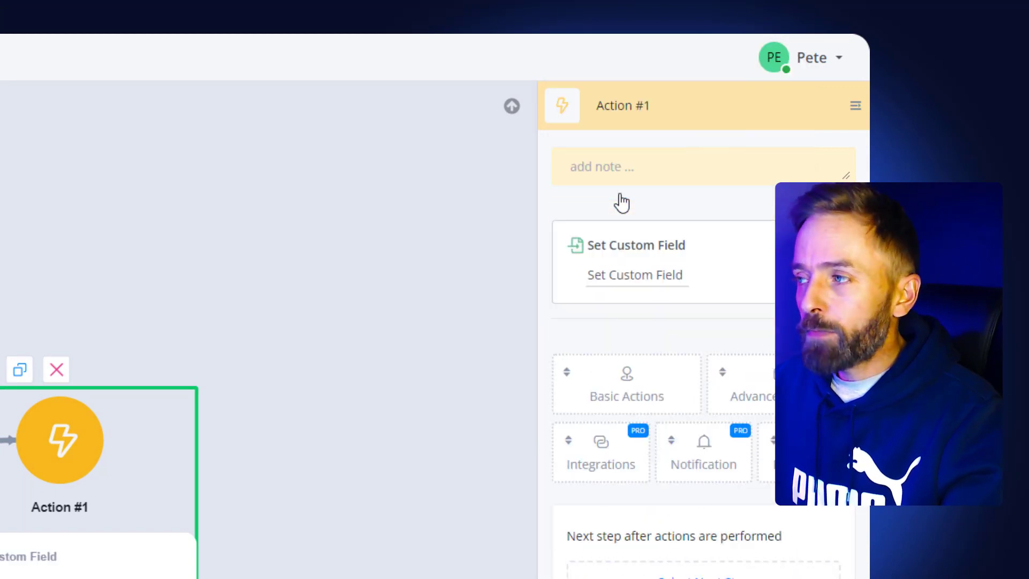
left_click(627, 287)
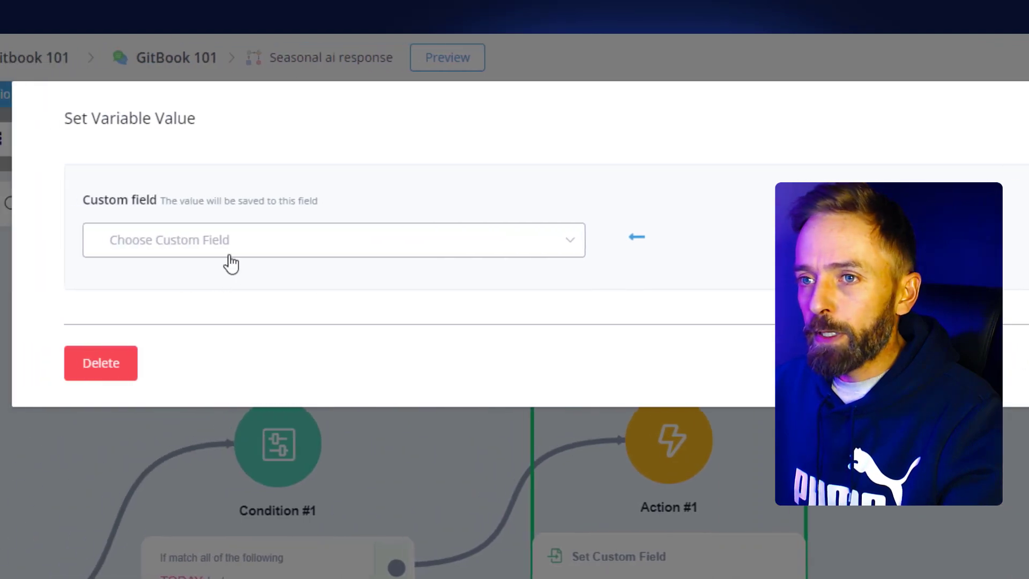
left_click(229, 259)
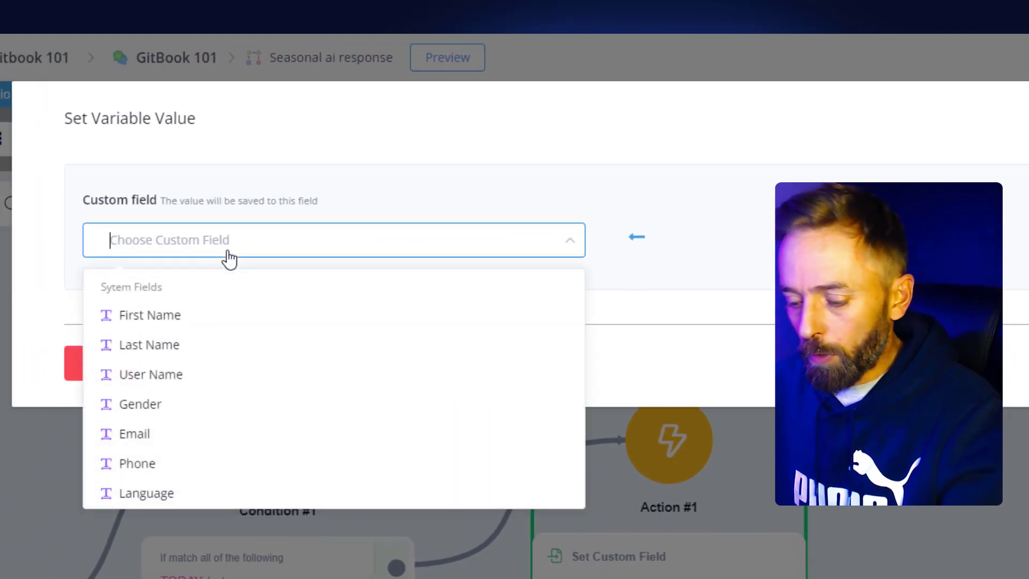
type("sea")
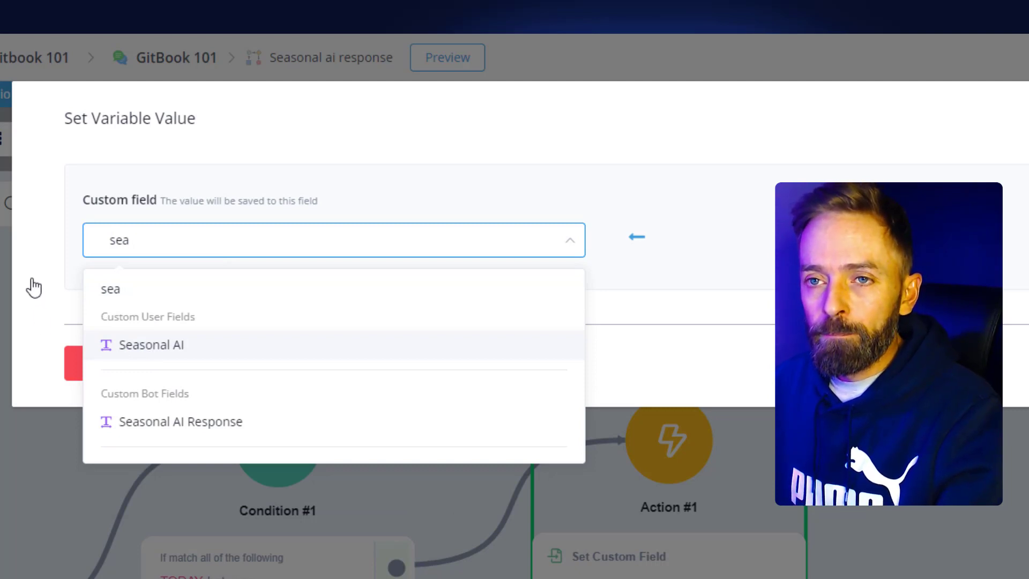
key("Return")
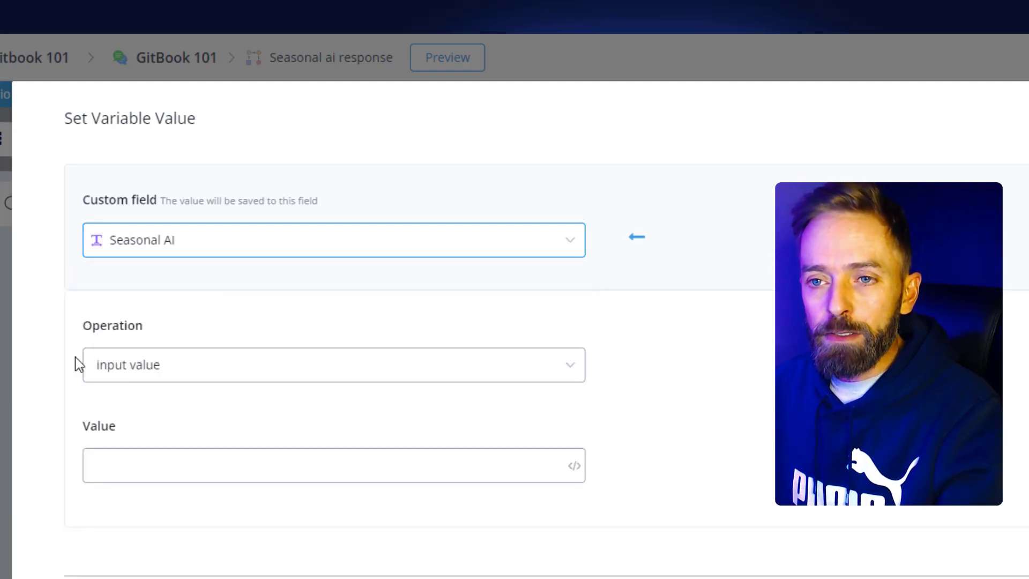
Set the Seasonal AI field's input value to "Respond in a Christmassy and festive tone." and save the action.
left_click(172, 469)
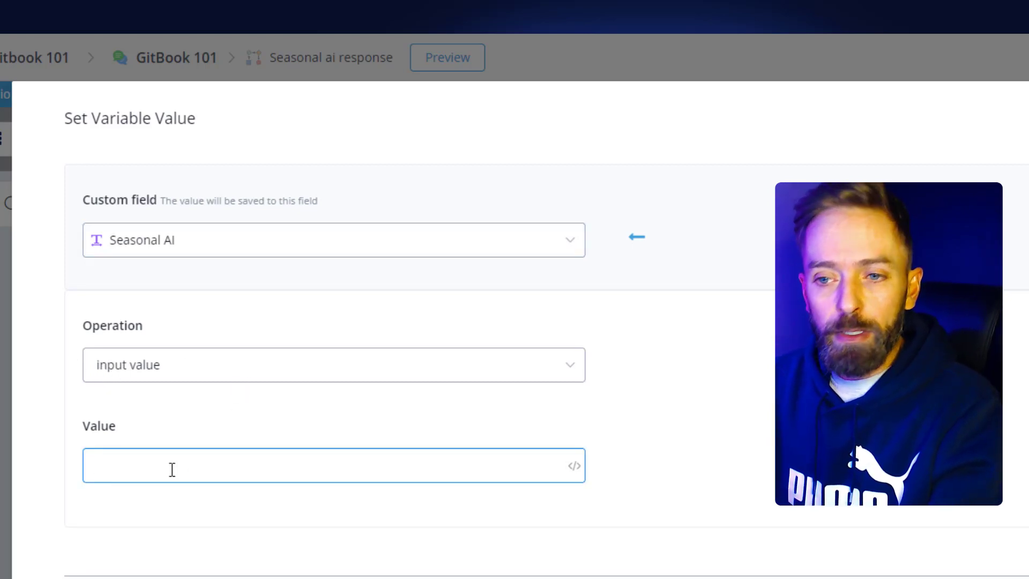
type("Respond in a")
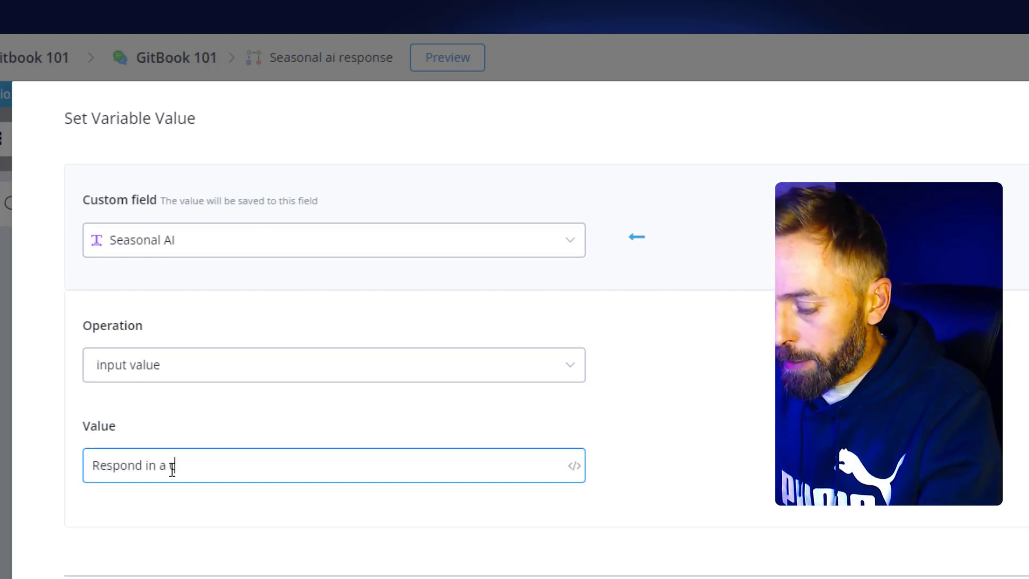
key("BackSpace")
key("BackSpace")
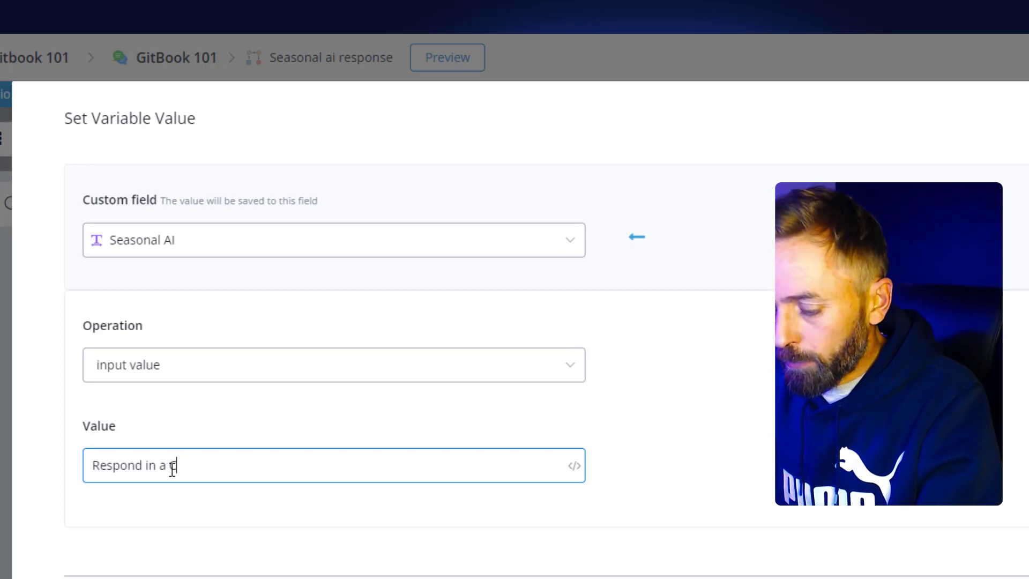
type("Christmas")
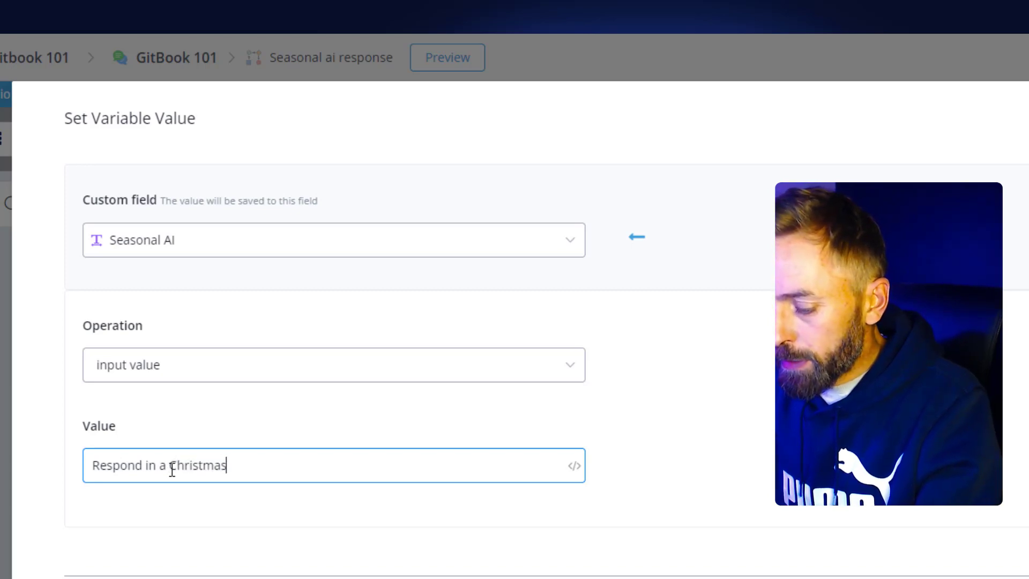
type("sy and festive tone")
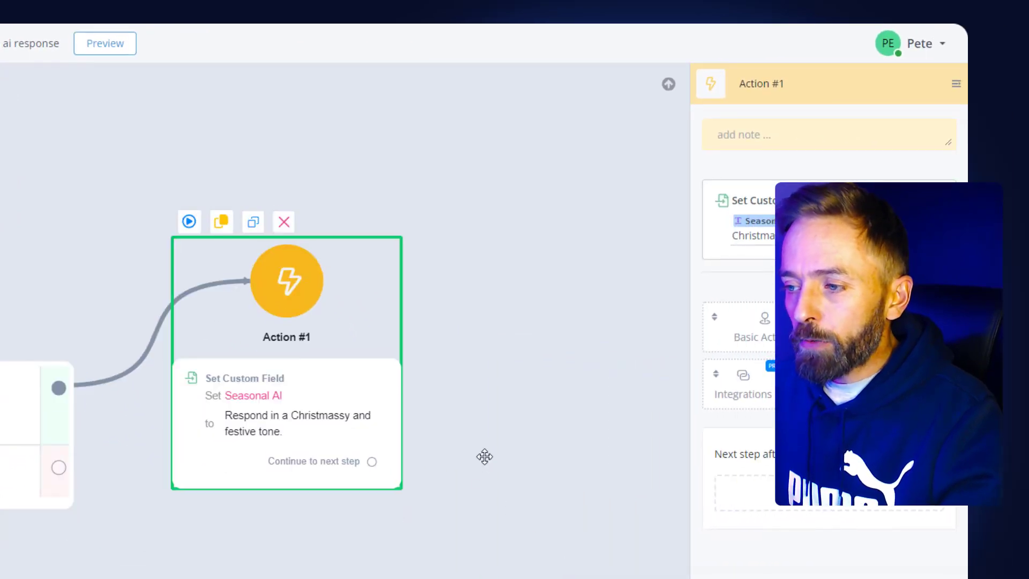
Add a second condition group to the Condition step and start a condition in it on the TODAY field.
scroll(484, 457, "down", 1)
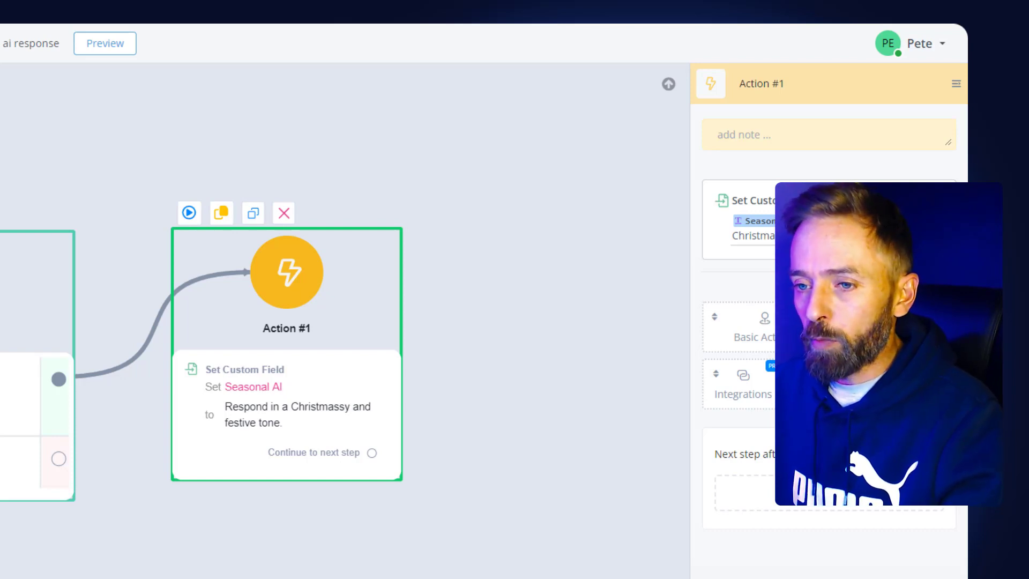
left_click(16, 322)
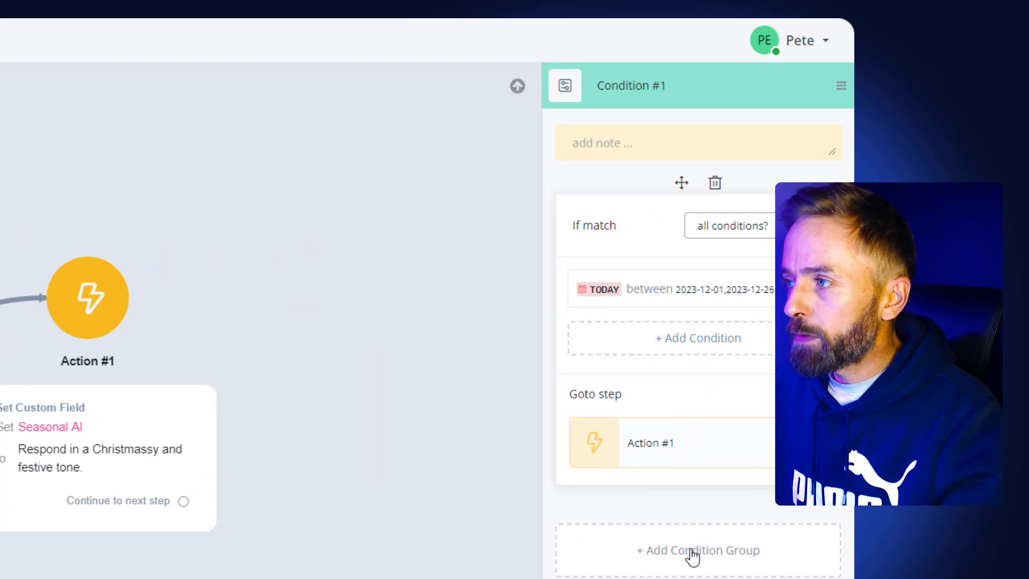
left_click(650, 549)
scroll(646, 538, "down", 3)
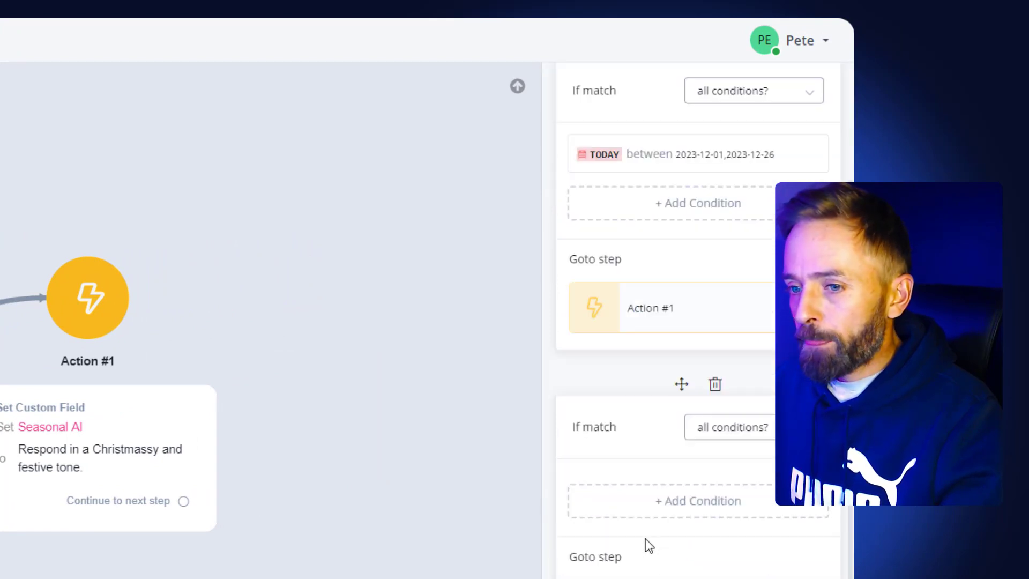
left_click(693, 503)
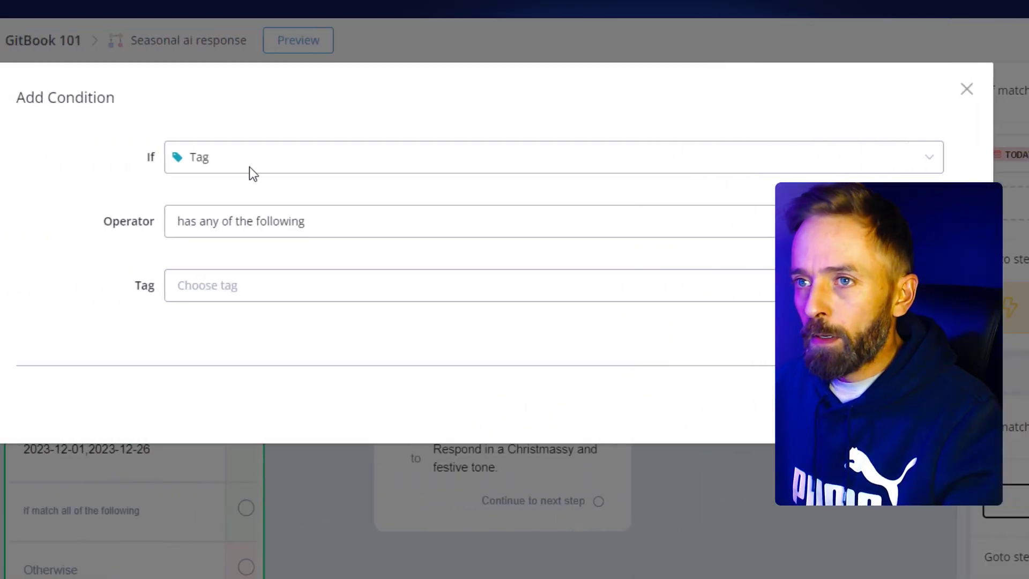
left_click(249, 168)
type("today")
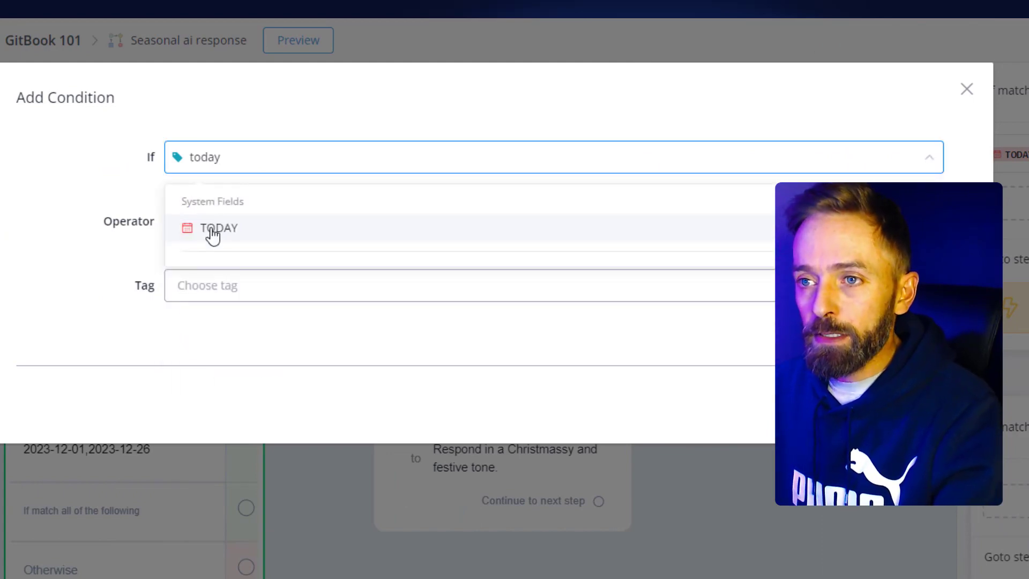
left_click(212, 233)
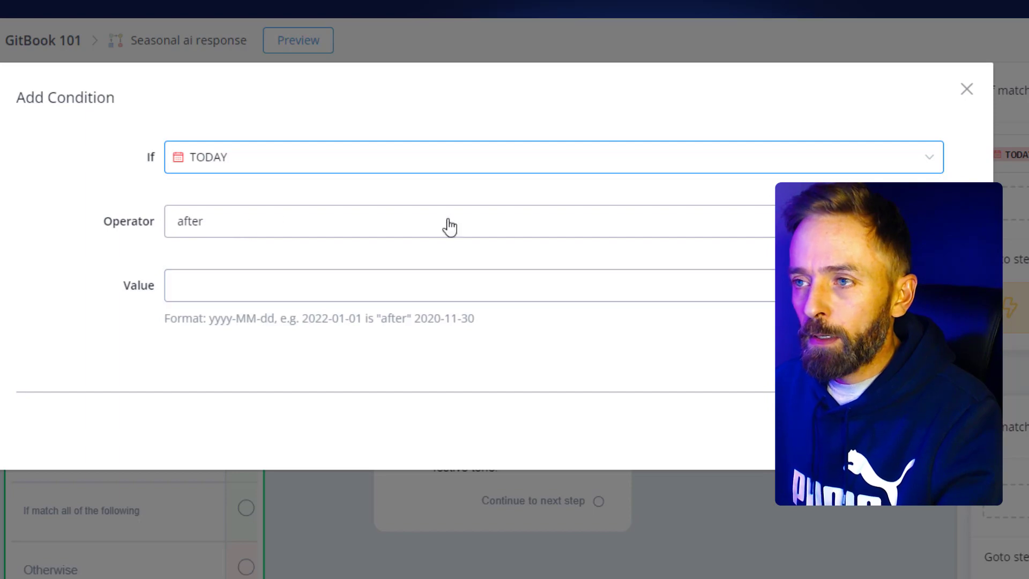
Set the new condition's operator to "between" with the date range 2023-10-30 through 2023-10-31 and save it.
left_click(297, 235)
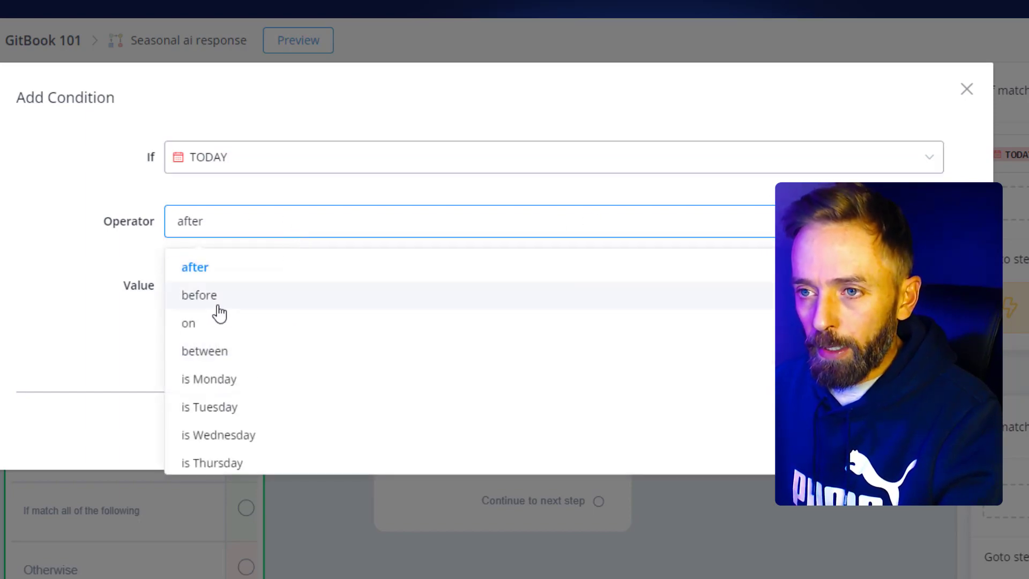
left_click(190, 327)
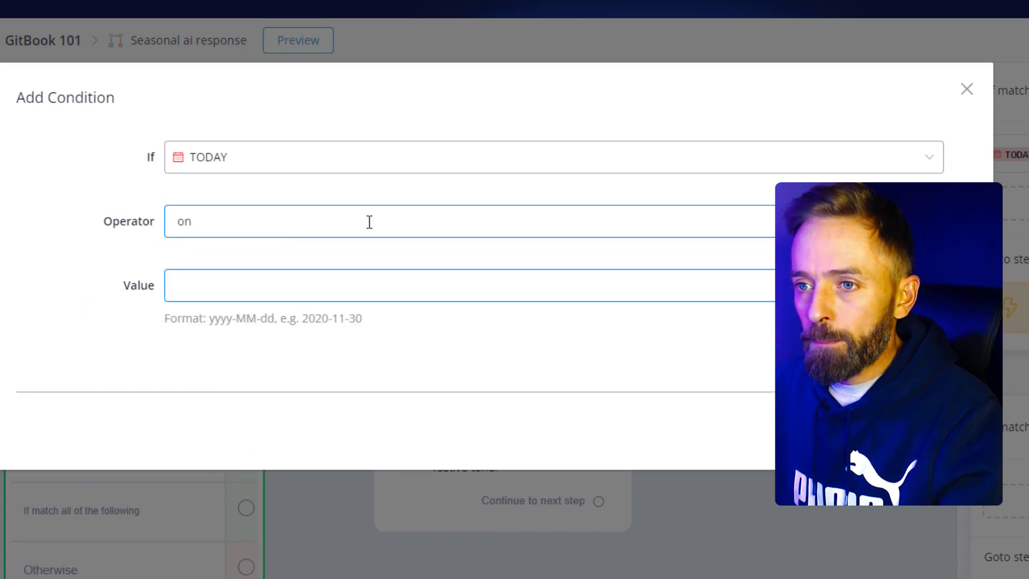
left_click(207, 226)
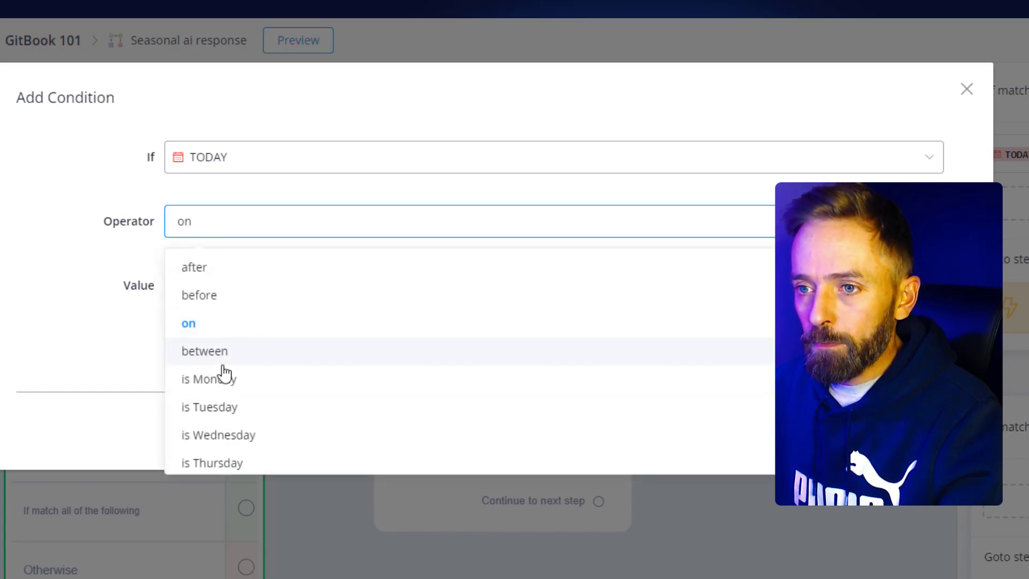
left_click(189, 347)
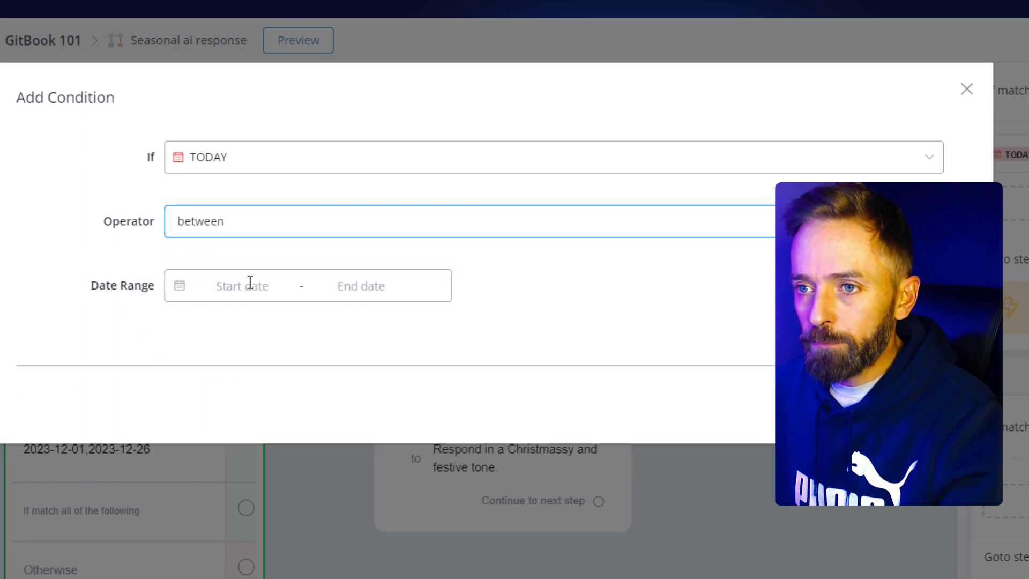
left_click(178, 289)
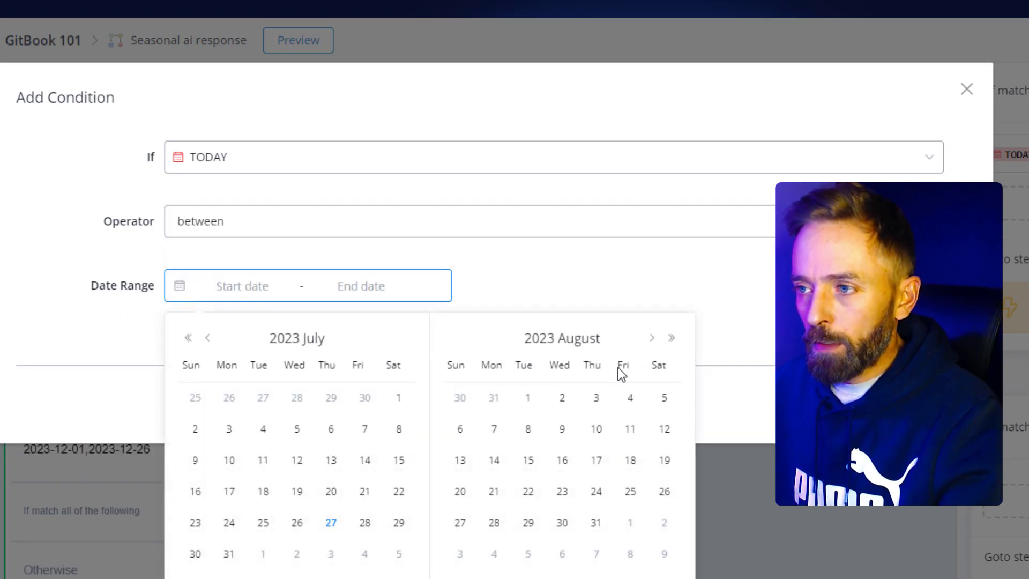
left_click(651, 339)
left_click(650, 340)
left_click(650, 340)
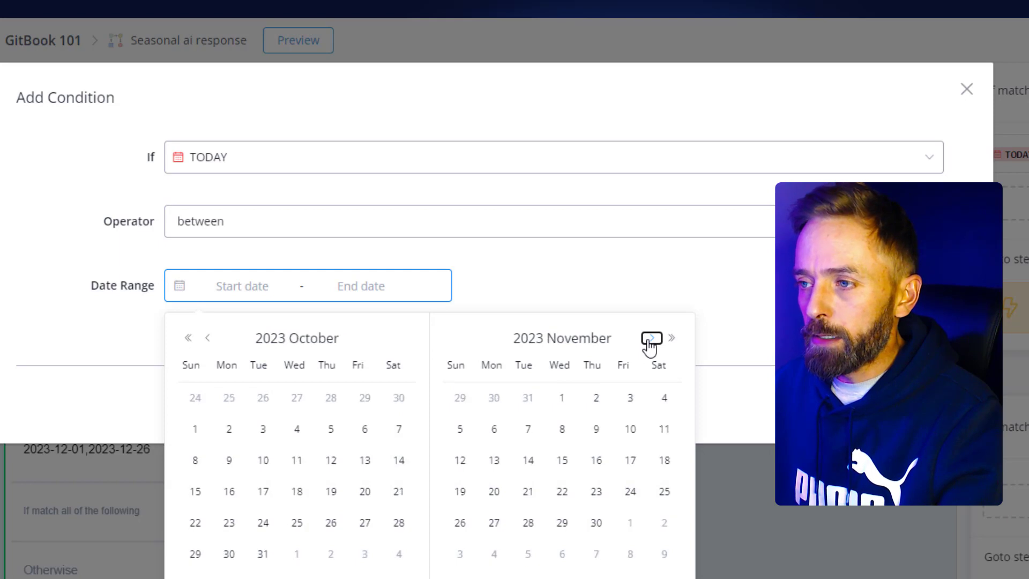
left_click(229, 557)
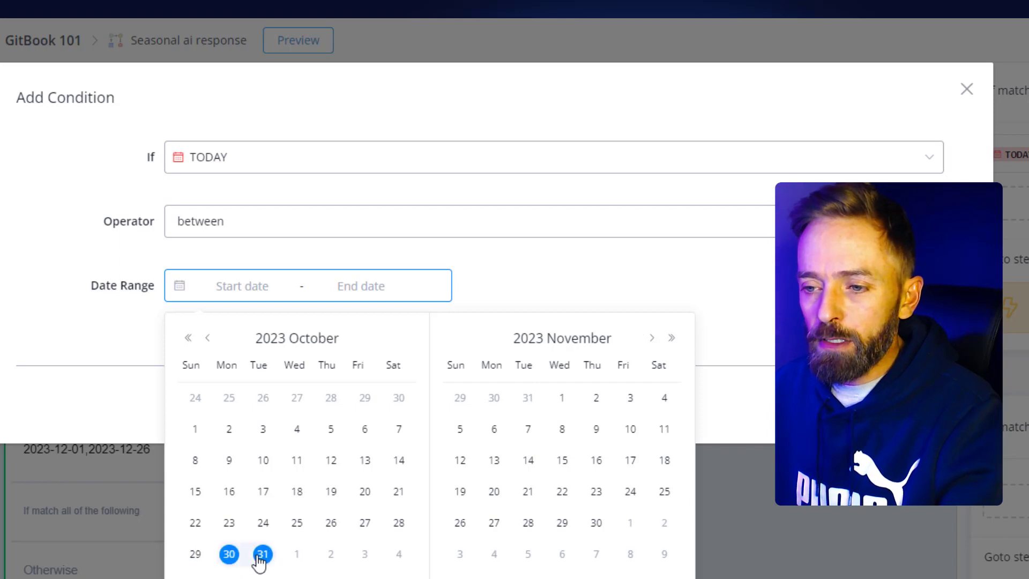
left_click(262, 553)
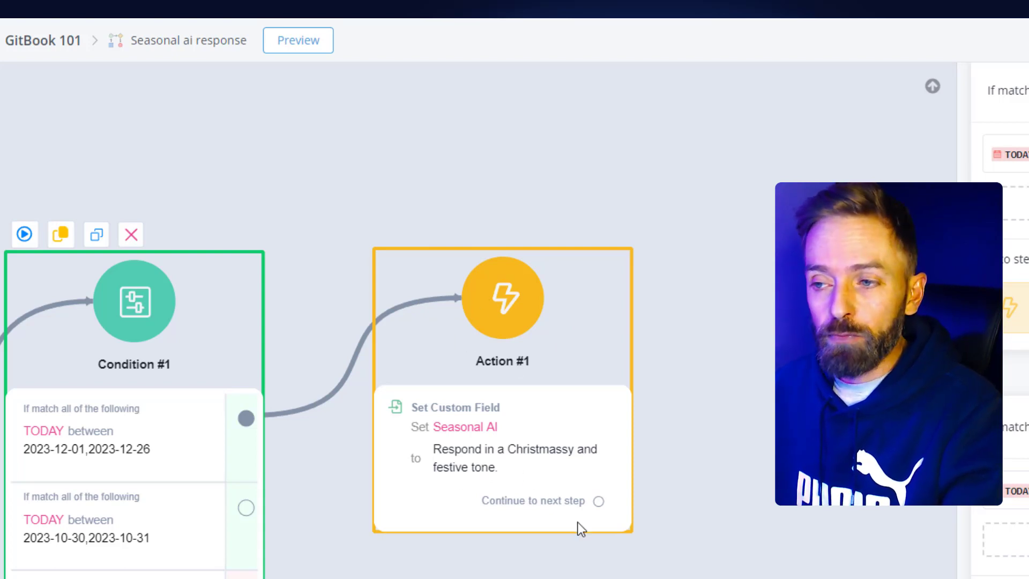
Duplicate the Christmas Action step and place the copy directly below the original.
left_click(503, 300)
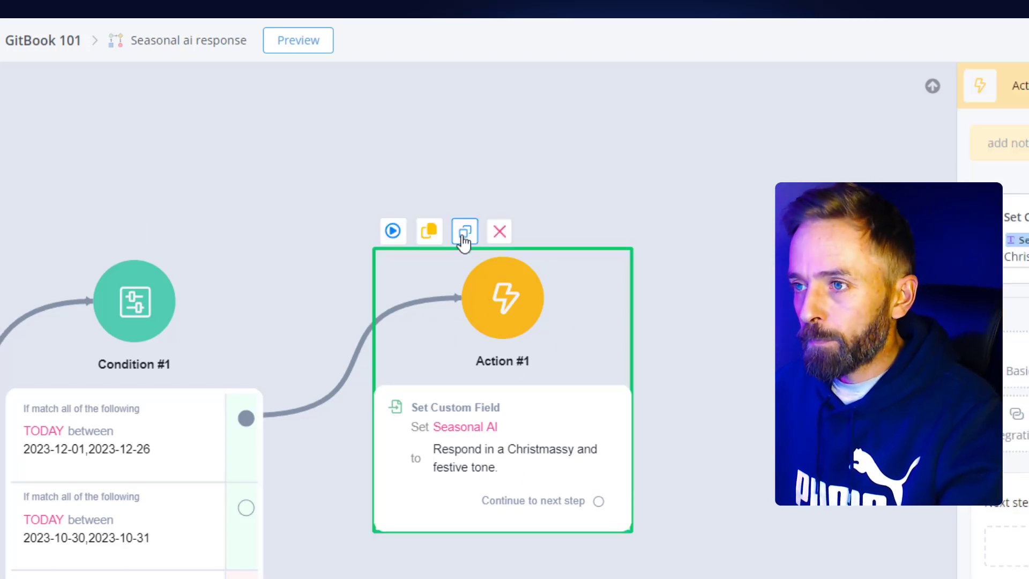
left_click(464, 231)
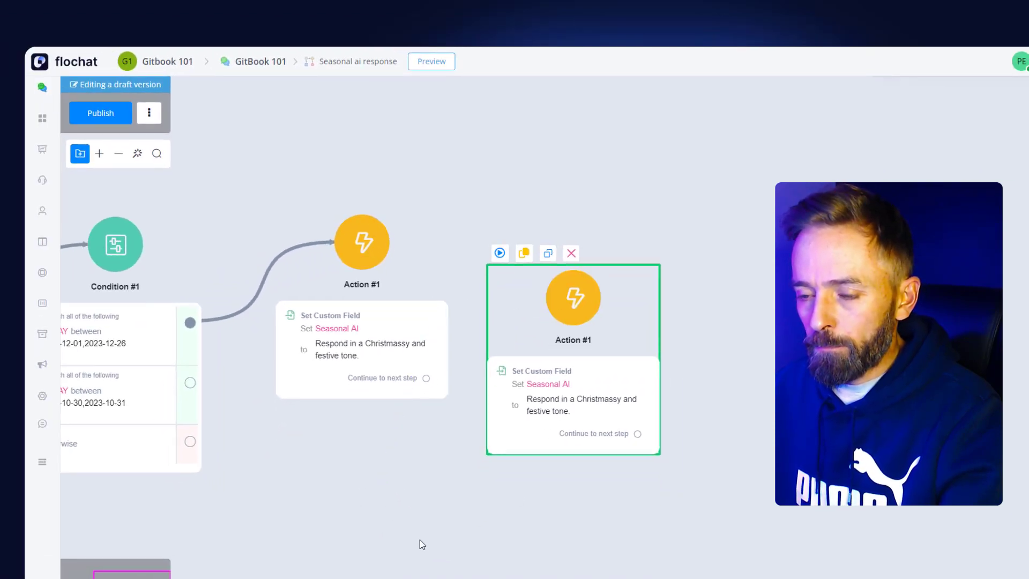
left_click_drag(419, 538, 334, 554)
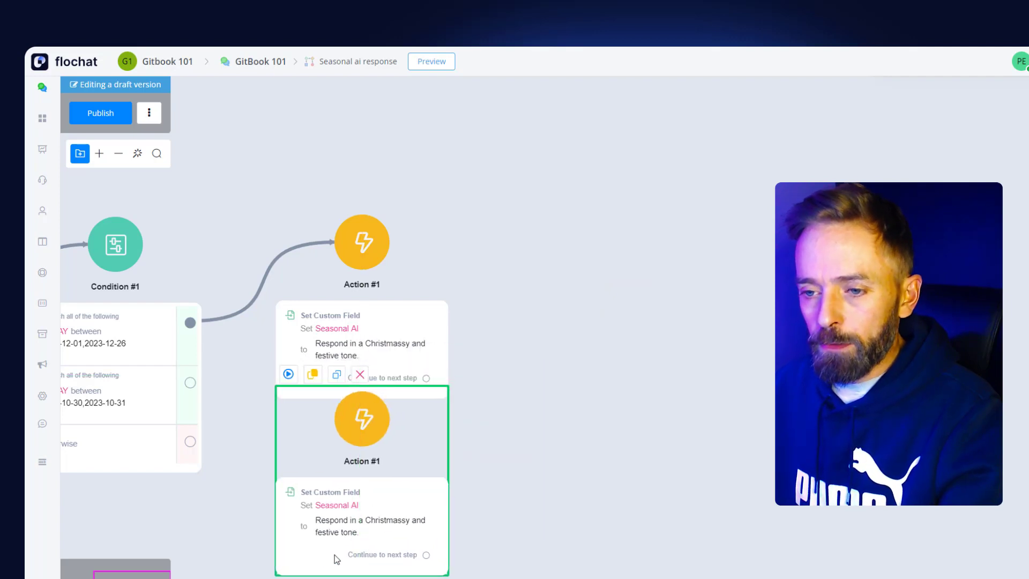
Change the Seasonal AI value in the duplicated Action step to "Respond in a spooky Halloween tone.".
left_click(336, 506)
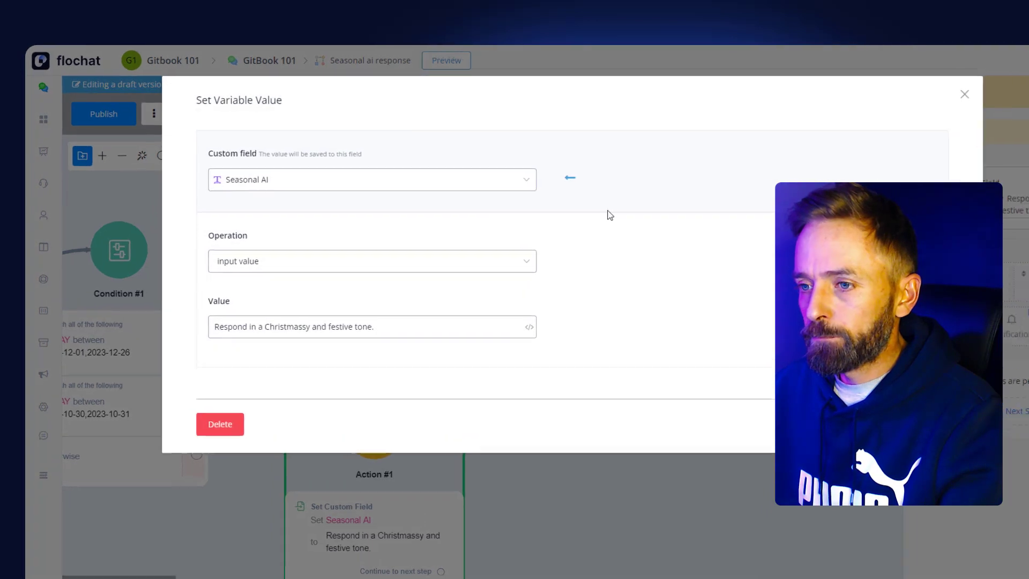
left_click(290, 312)
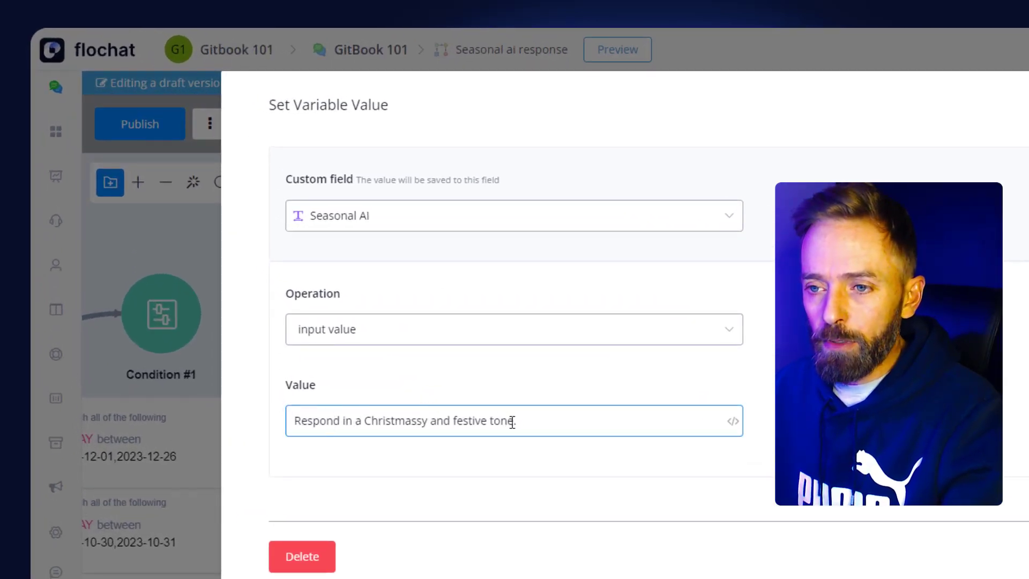
left_click_drag(486, 420, 374, 421)
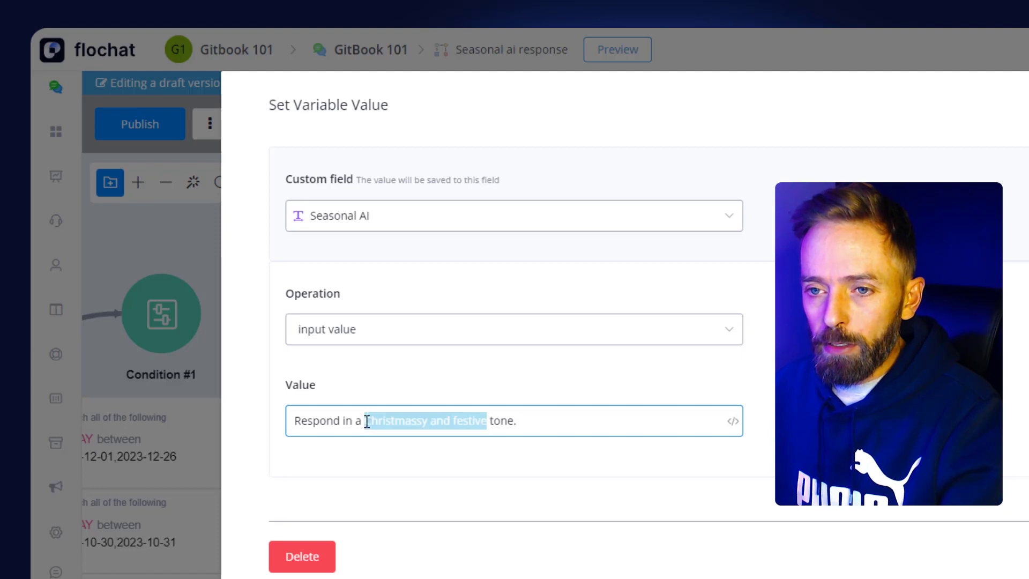
key("BackSpace")
type("spond in a sp")
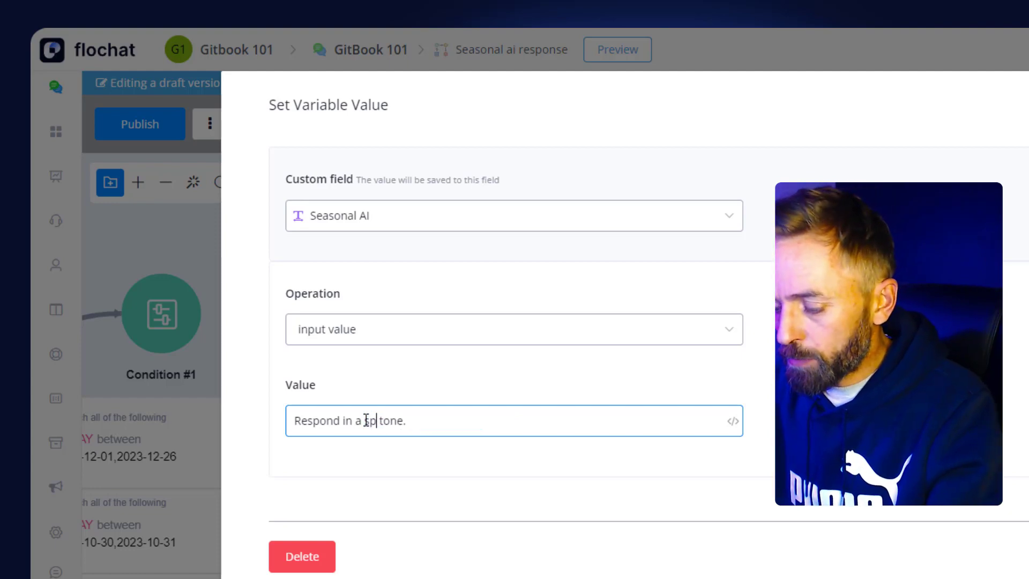
type("ooky ha")
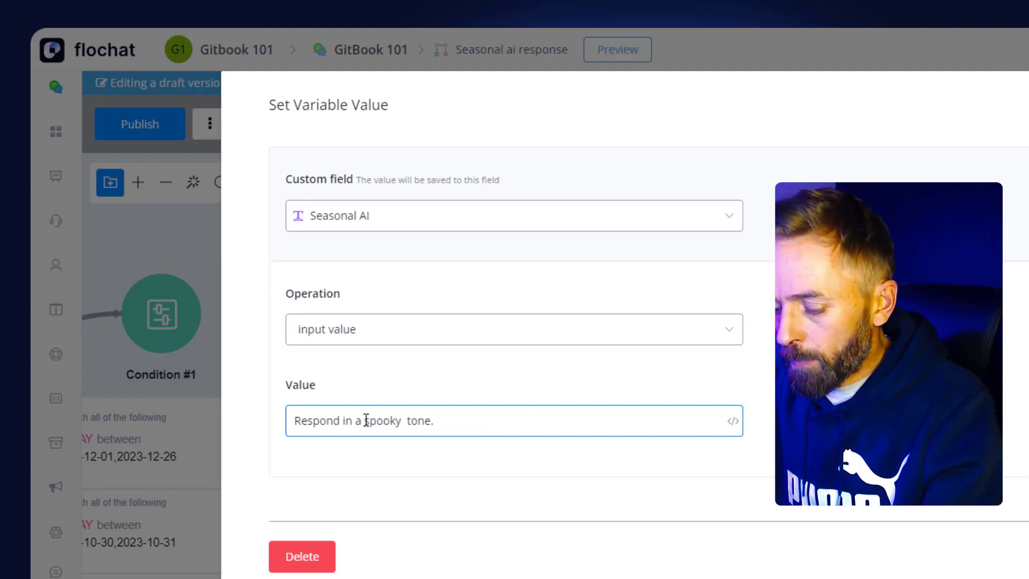
type("lloween")
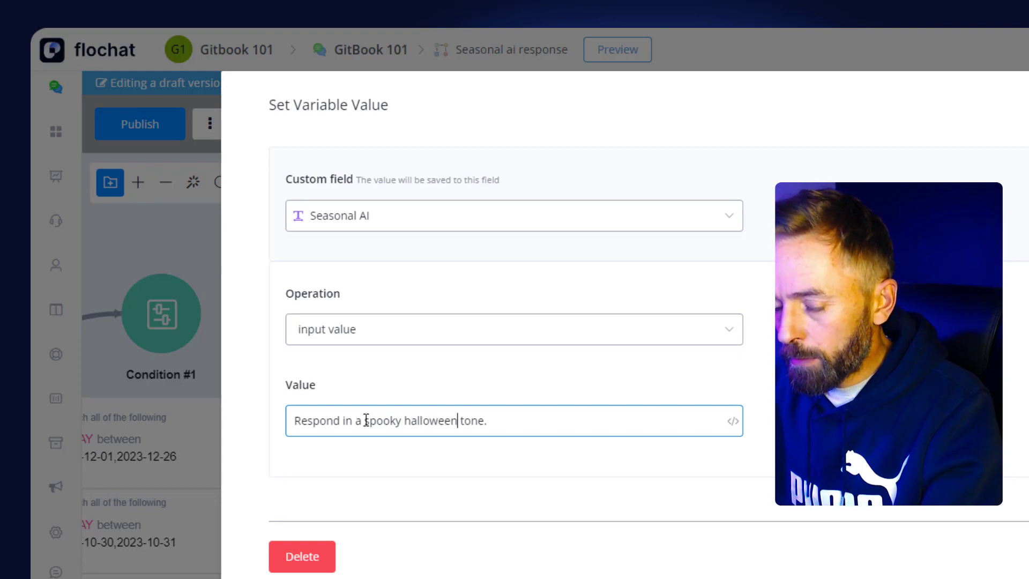
double_click(434, 420)
right_click(434, 423)
left_click(461, 426)
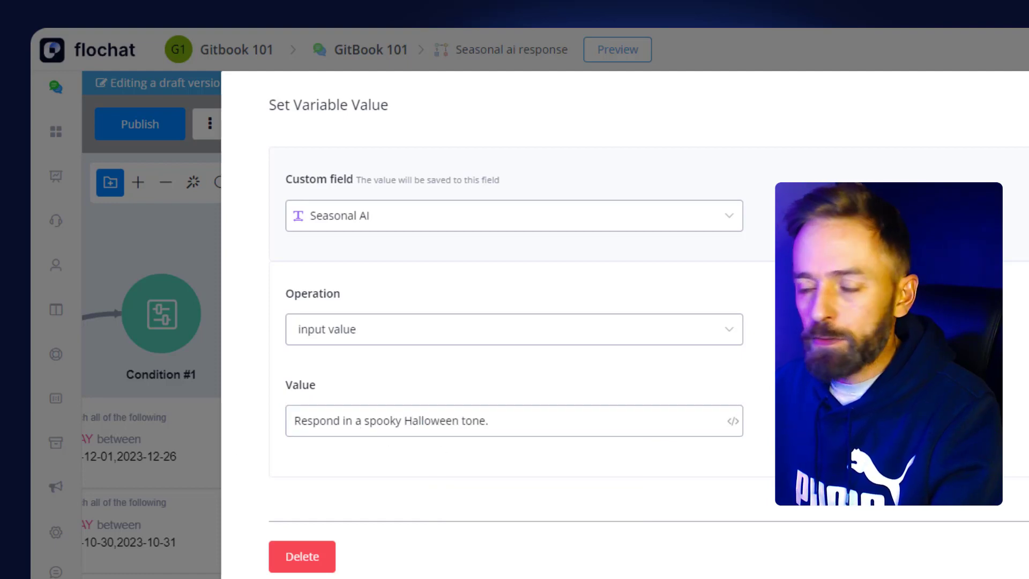
Save the Halloween value and connect the 2023-10-30 to 2023-10-31 condition branch to the Halloween Action step.
left_click(1023, 556)
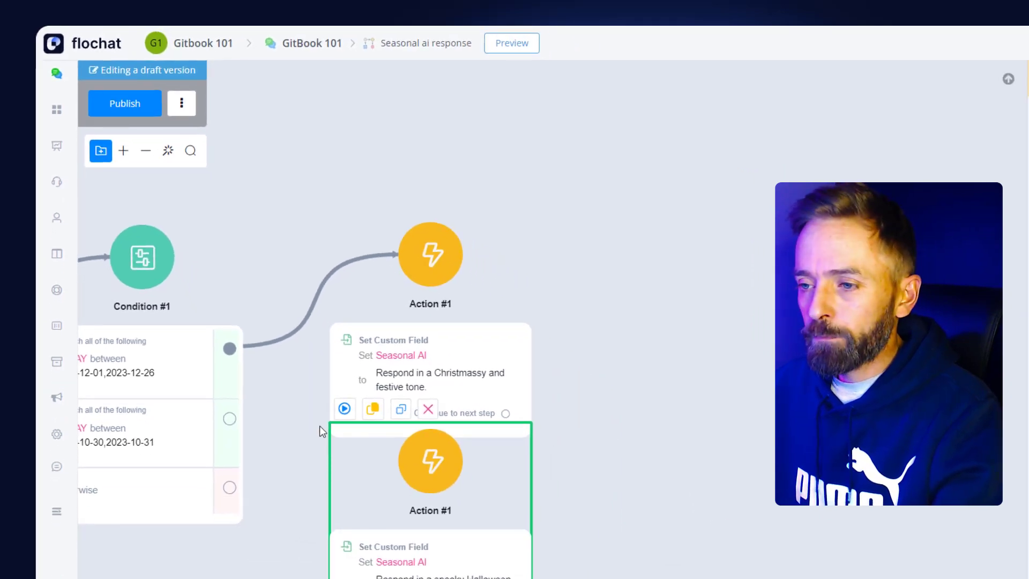
left_click_drag(571, 409, 752, 319)
left_click(288, 266)
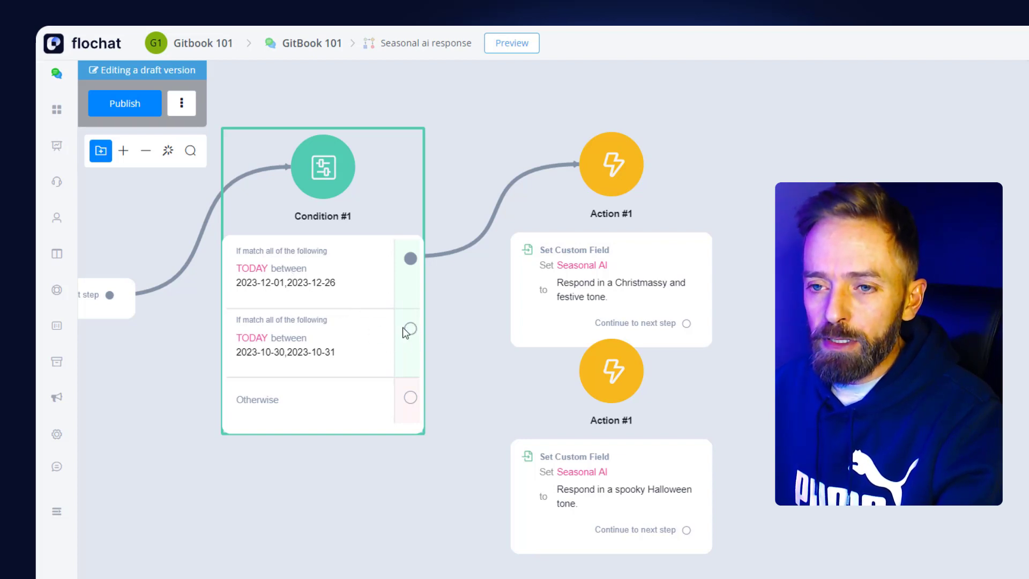
left_click_drag(410, 330, 603, 395)
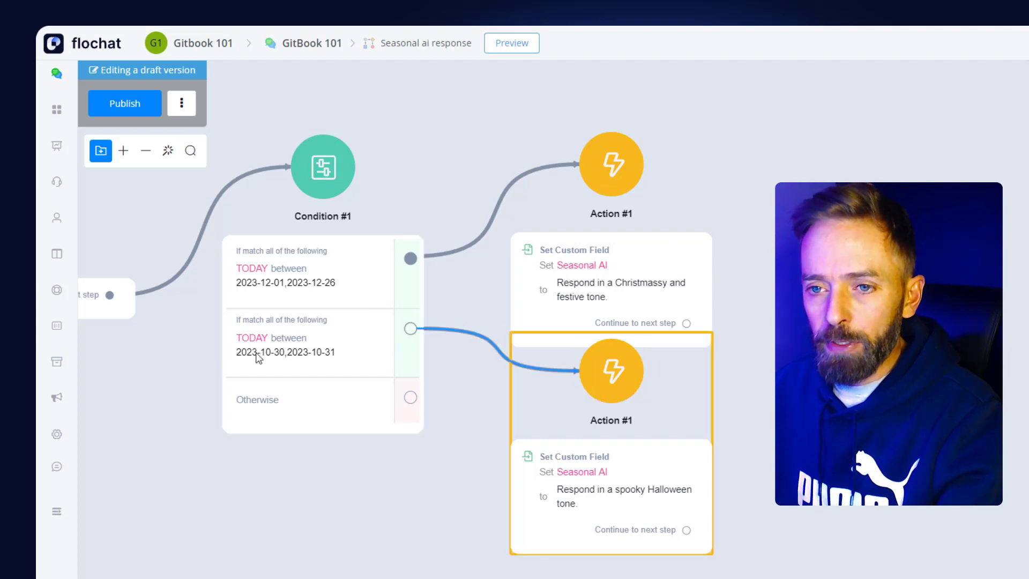
left_click(587, 402)
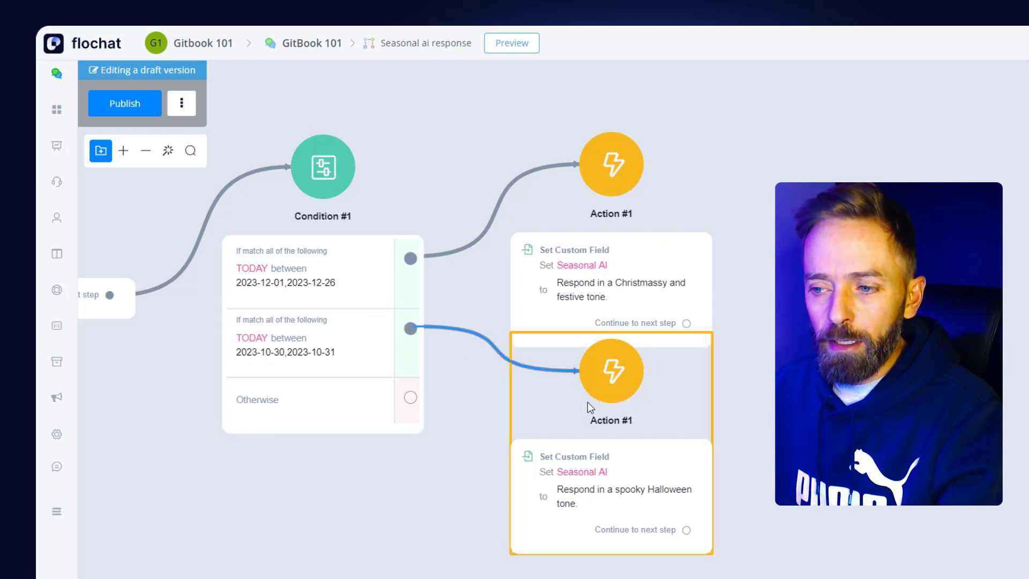
left_click(328, 352)
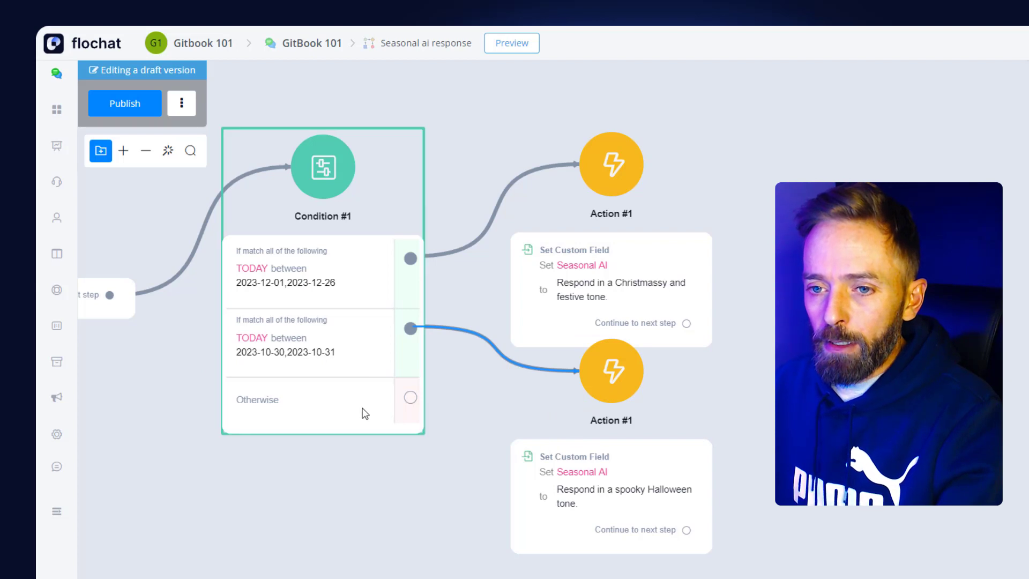
left_click(354, 509)
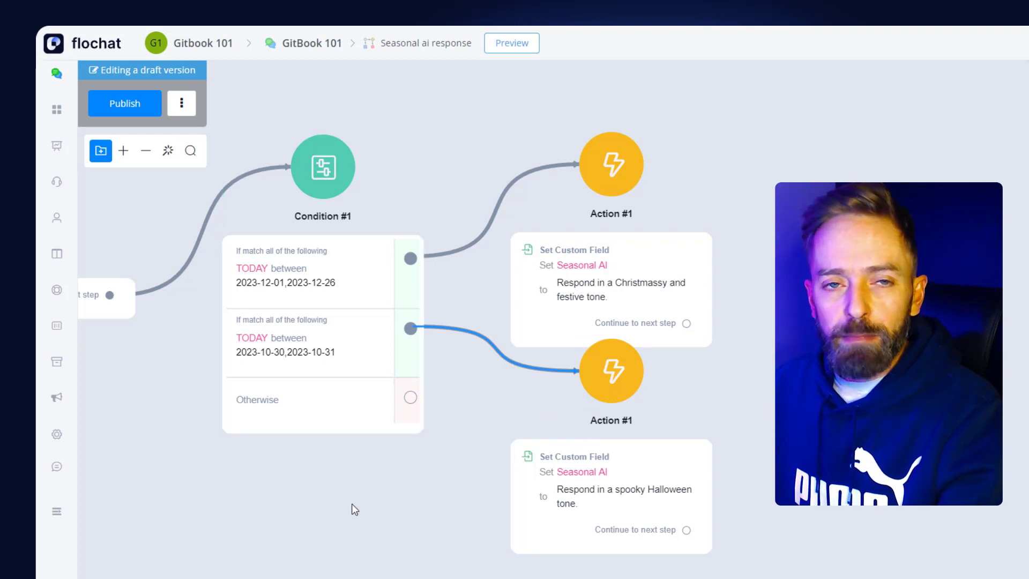
Add a new Action step linked from the Otherwise branch of the Condition step, placed below the condition.
left_click_drag(365, 496, 403, 474)
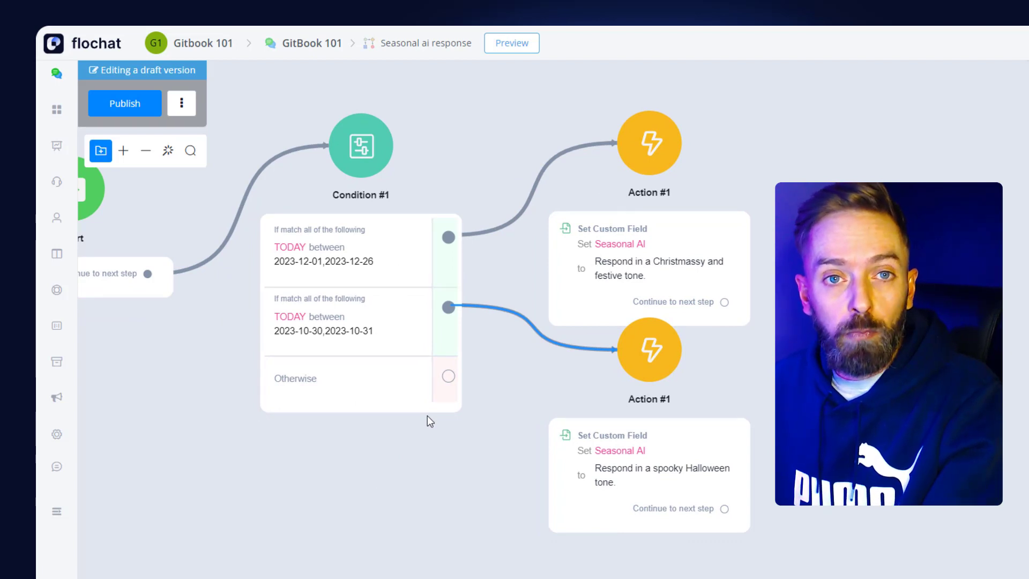
left_click(432, 398)
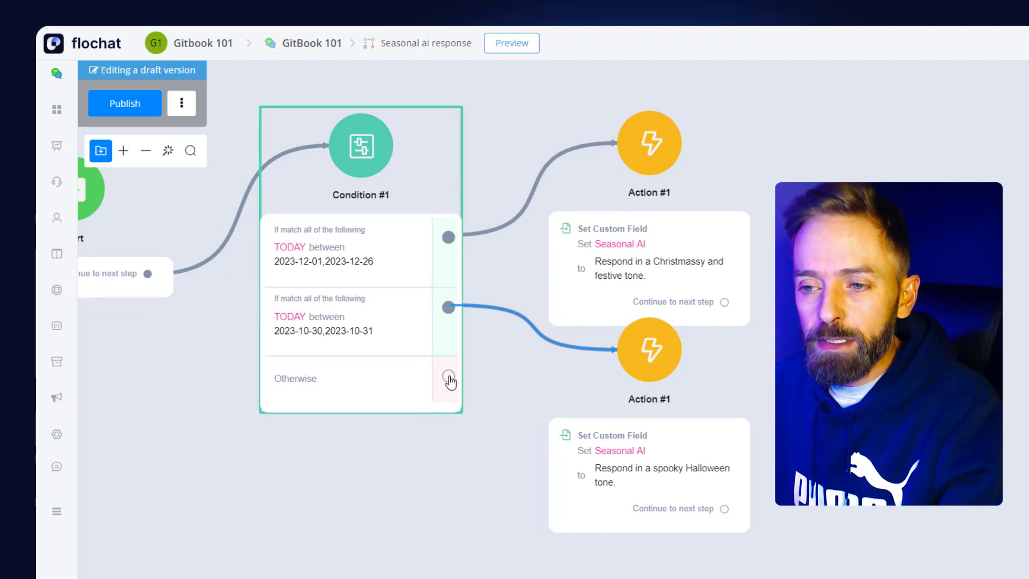
left_click_drag(448, 376, 335, 502)
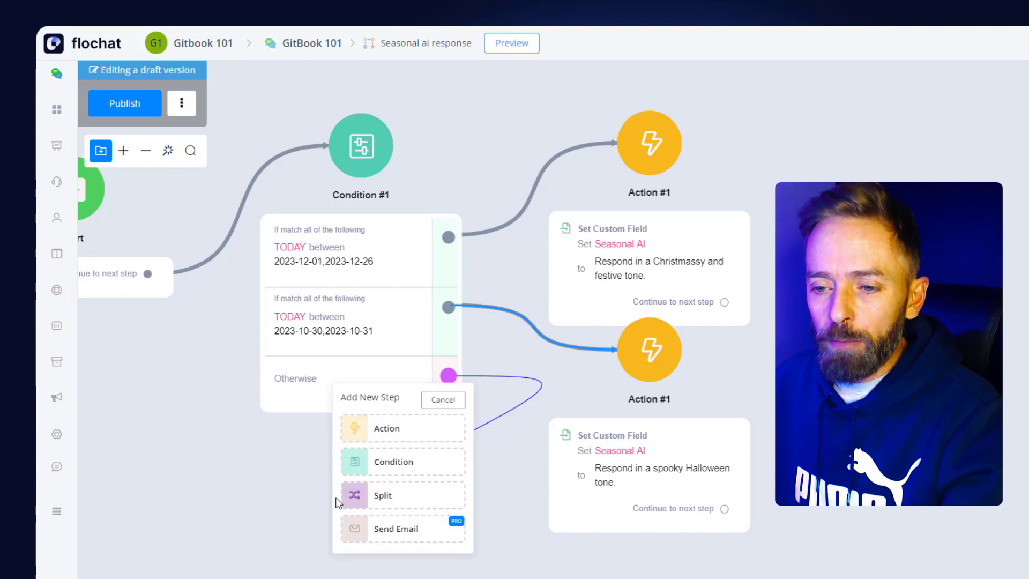
left_click(385, 432)
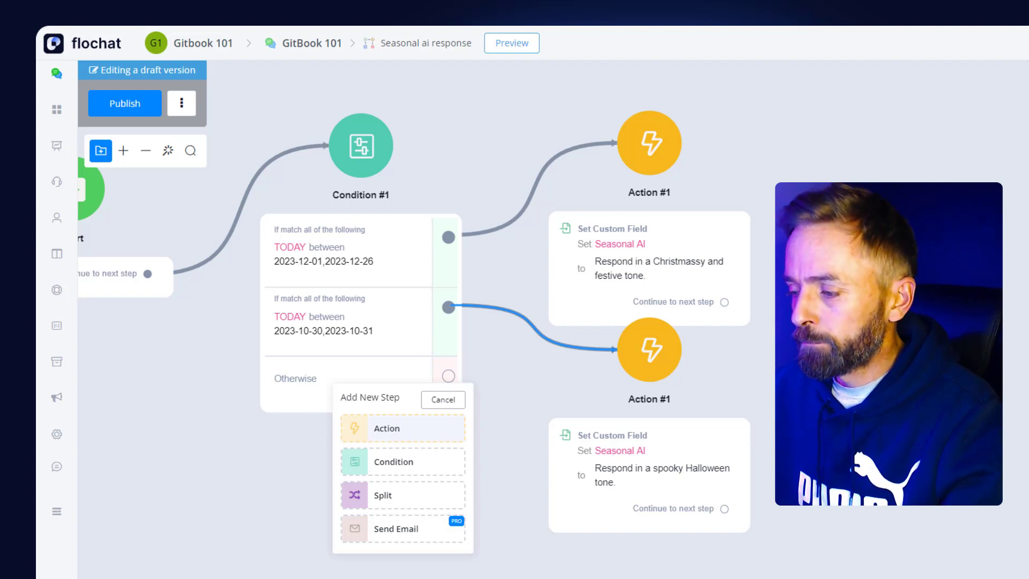
left_click(403, 428)
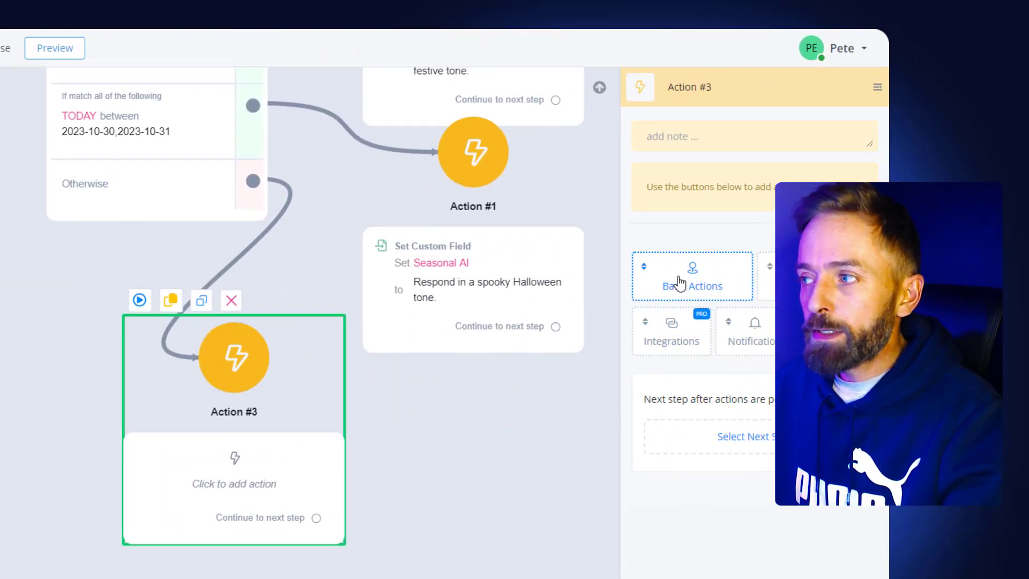
Add a Clear Variable Value action for the Seasonal AI field to the new Action step and publish the workflow.
left_click(678, 283)
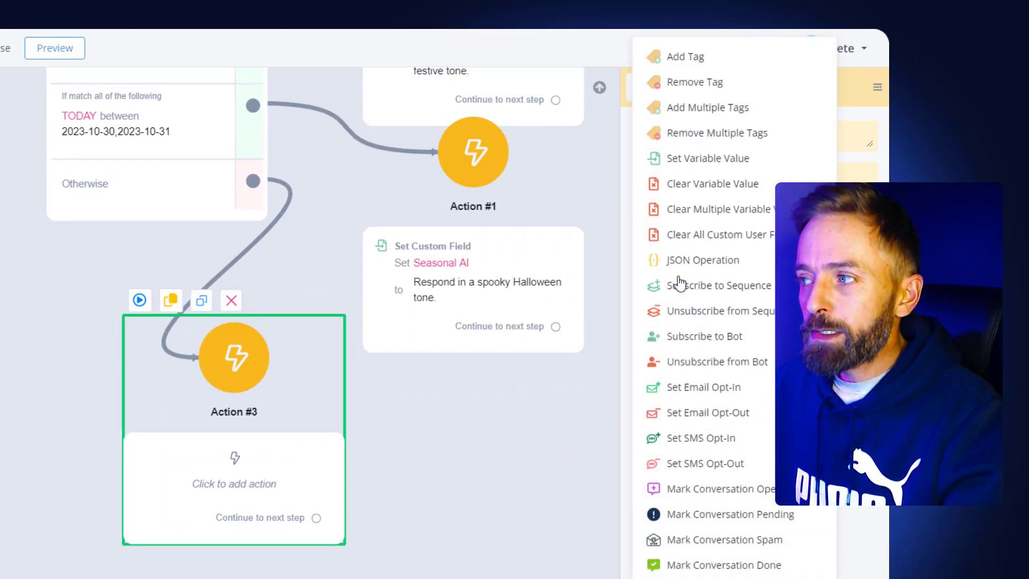
mouse_move(678, 187)
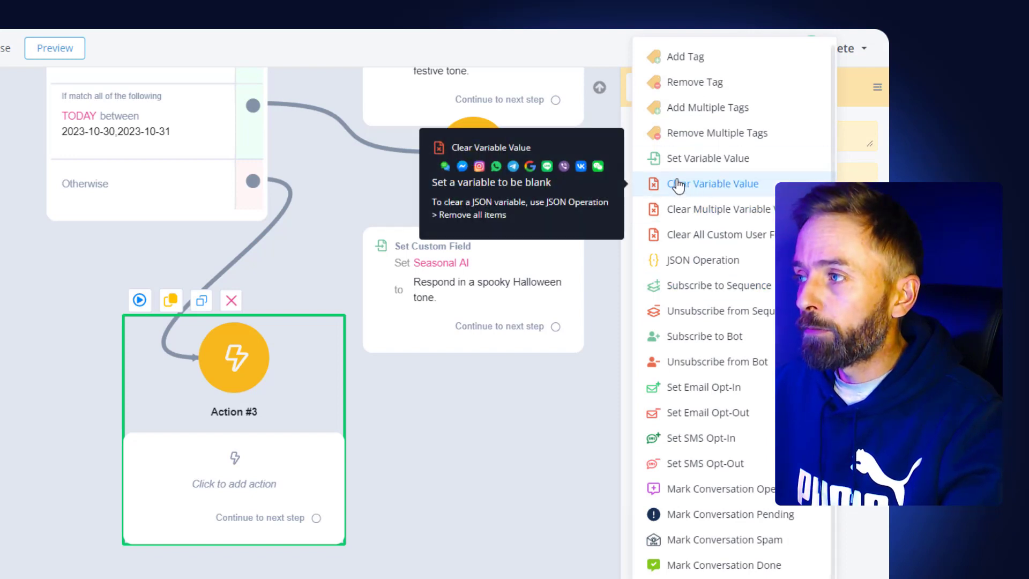
left_click(678, 184)
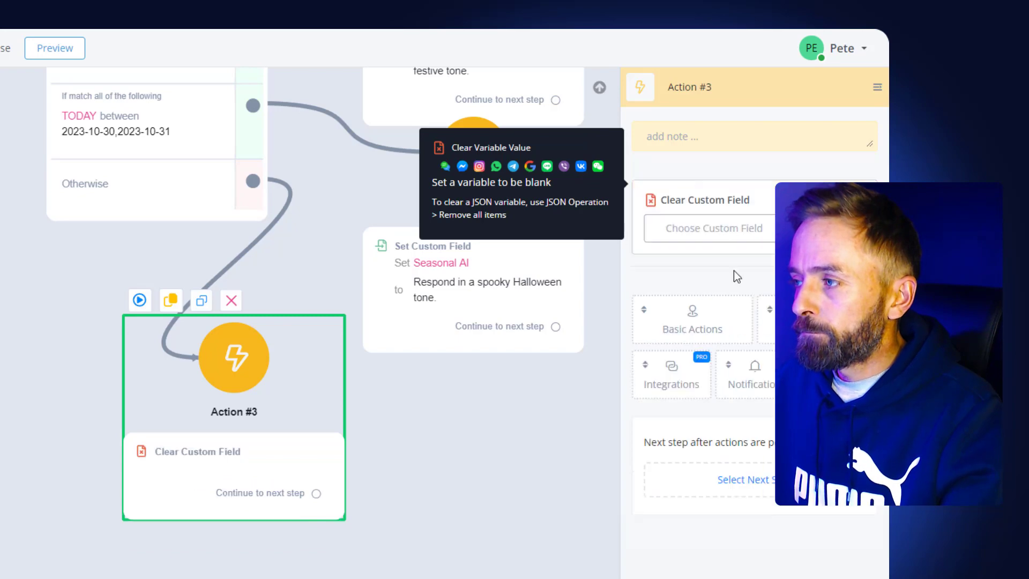
left_click(697, 236)
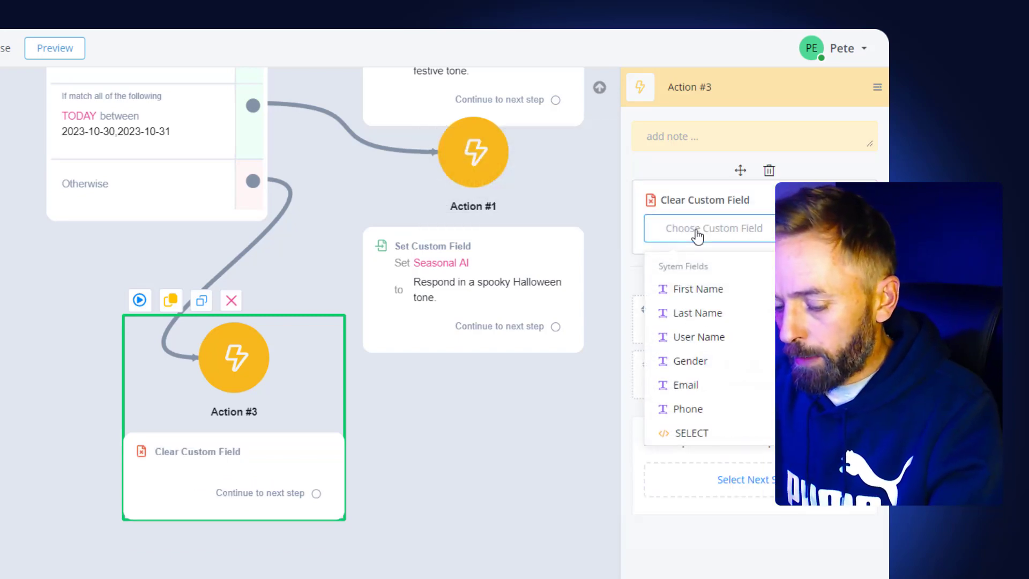
type("sea")
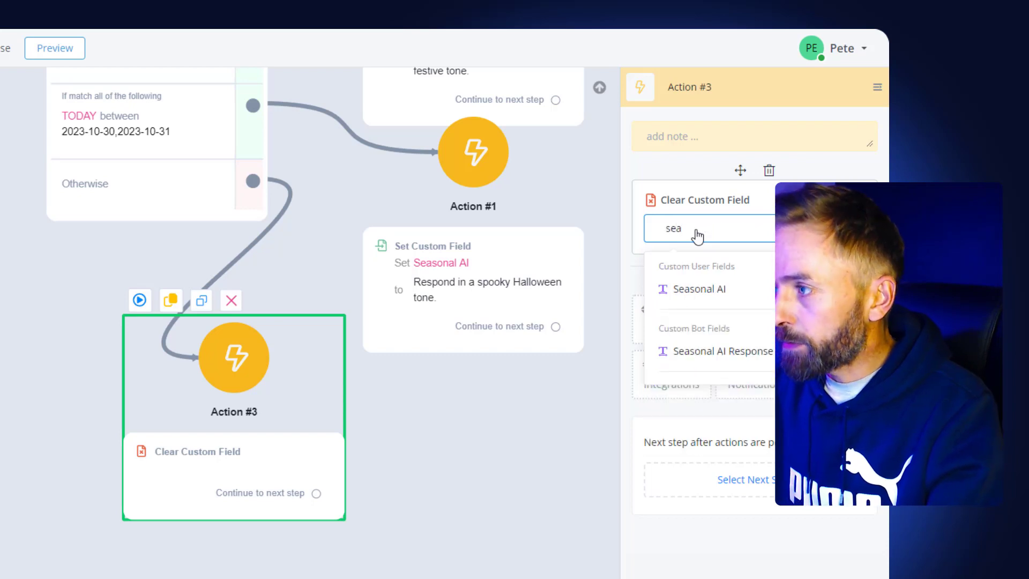
left_click(692, 292)
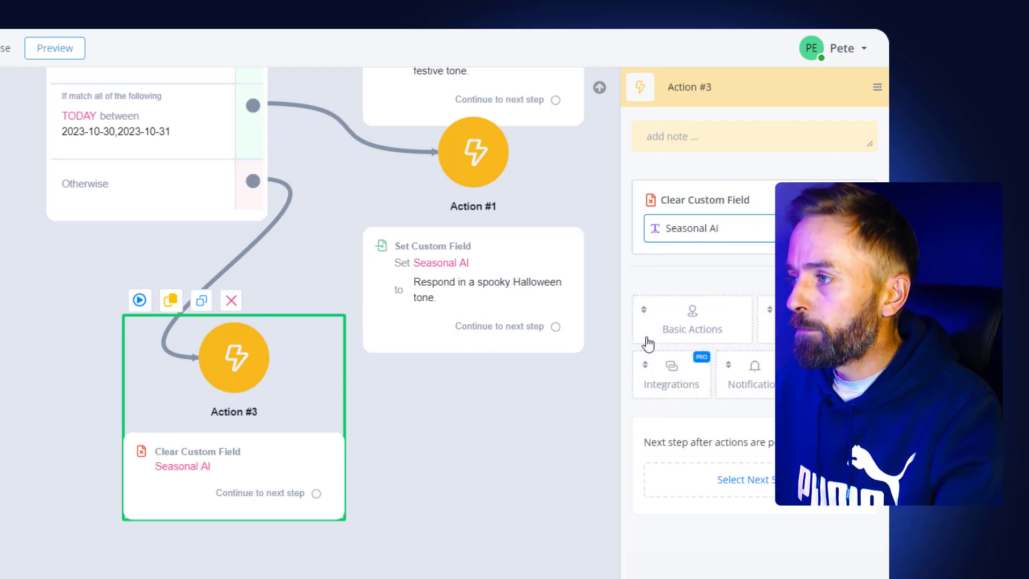
left_click(450, 430)
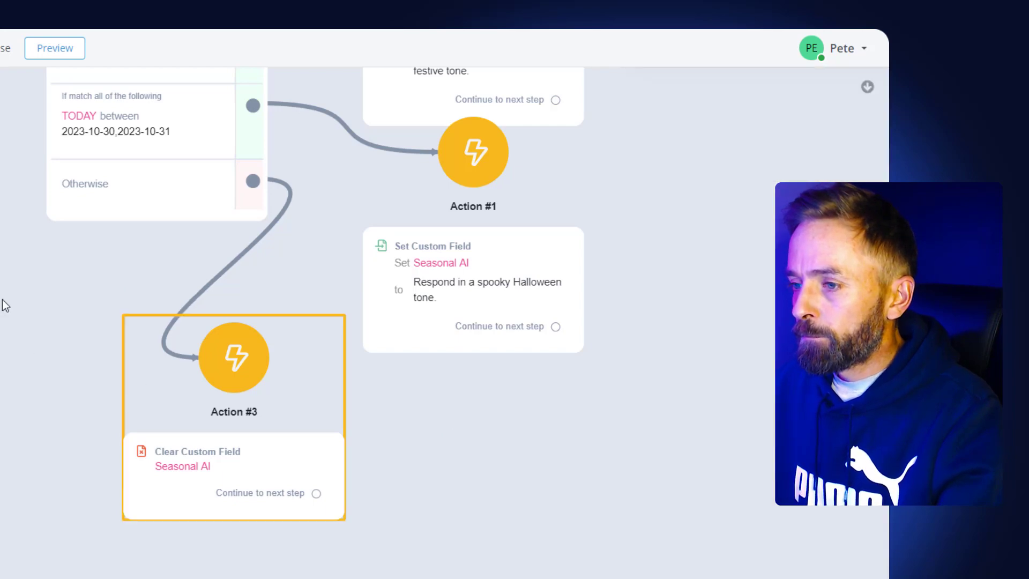
left_click_drag(1, 324, 0, 495)
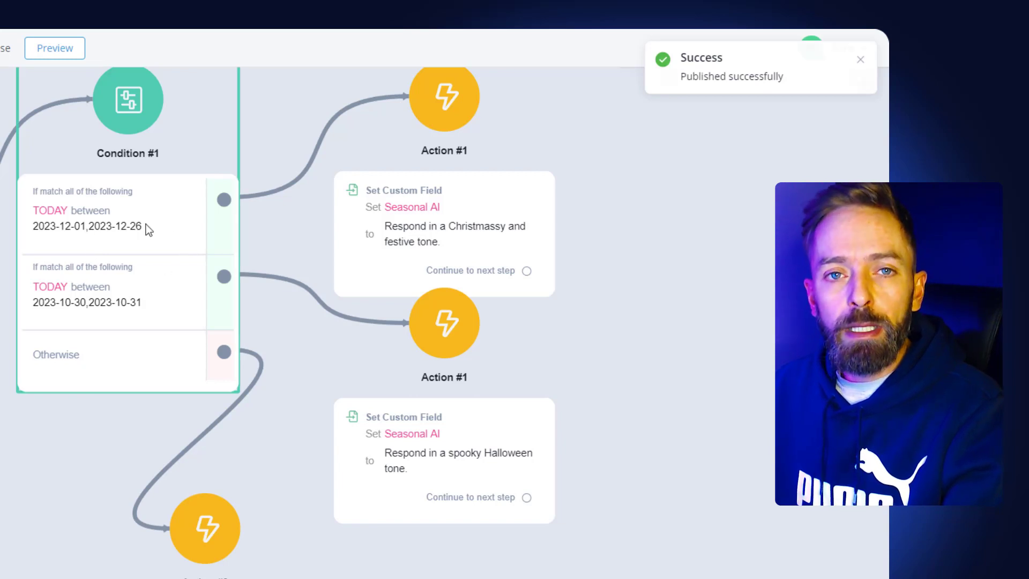
Set the date range of the Christmas condition to 2023-07-27 through 2023-07-28 and save it.
left_click(71, 227)
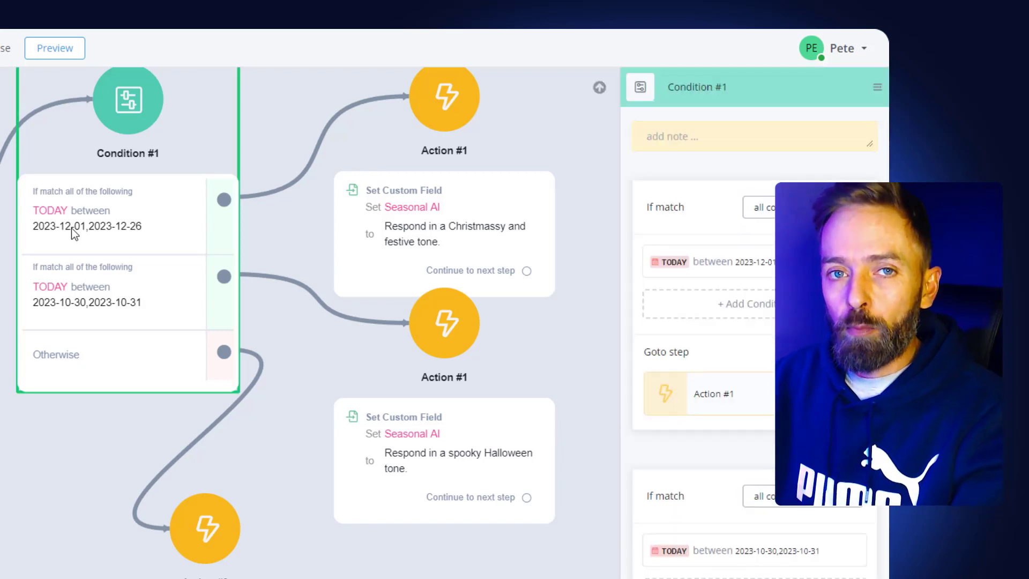
left_click(758, 275)
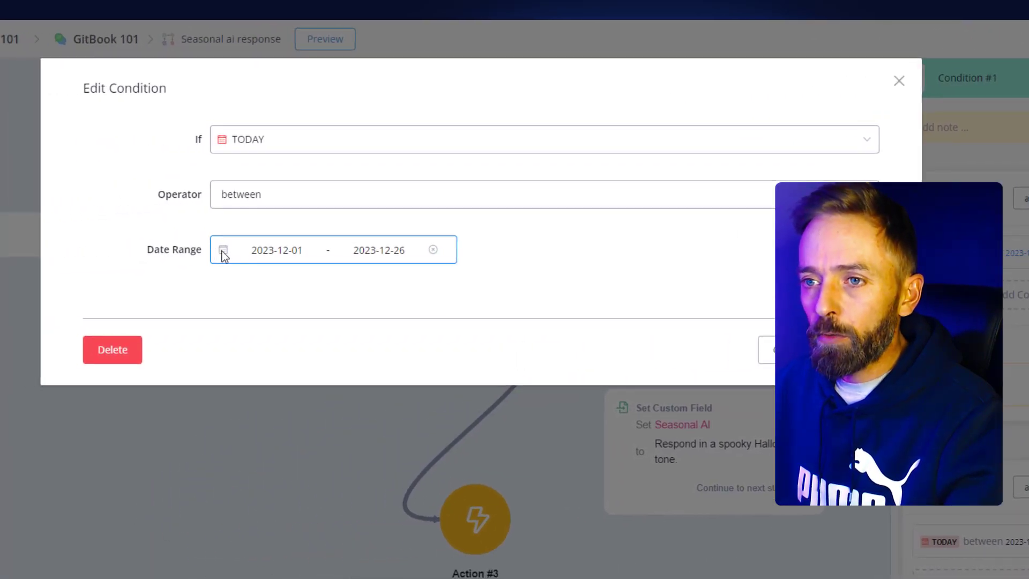
left_click(223, 252)
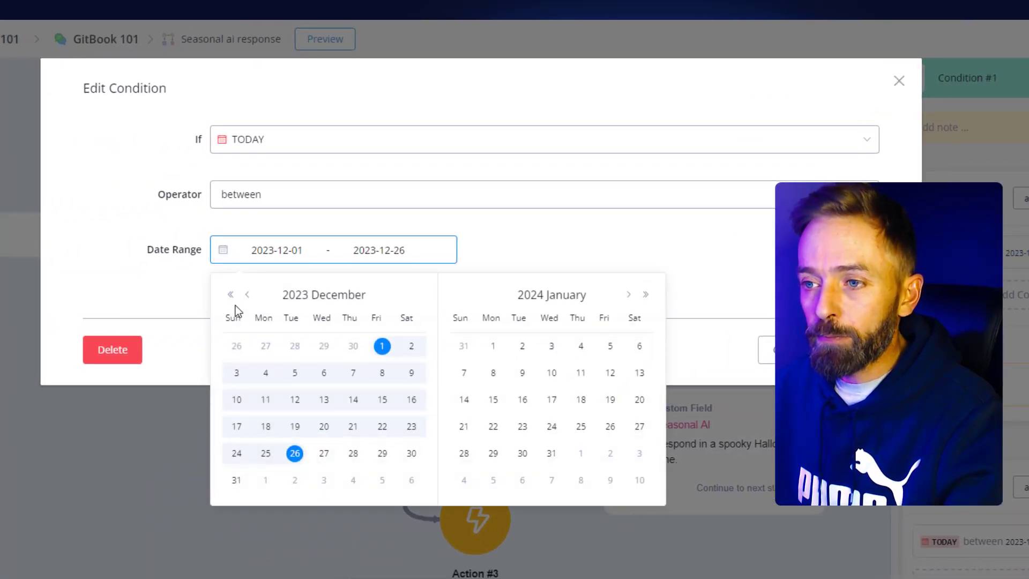
left_click(247, 294)
left_click(247, 295)
left_click(247, 294)
left_click(247, 294)
left_click(247, 294)
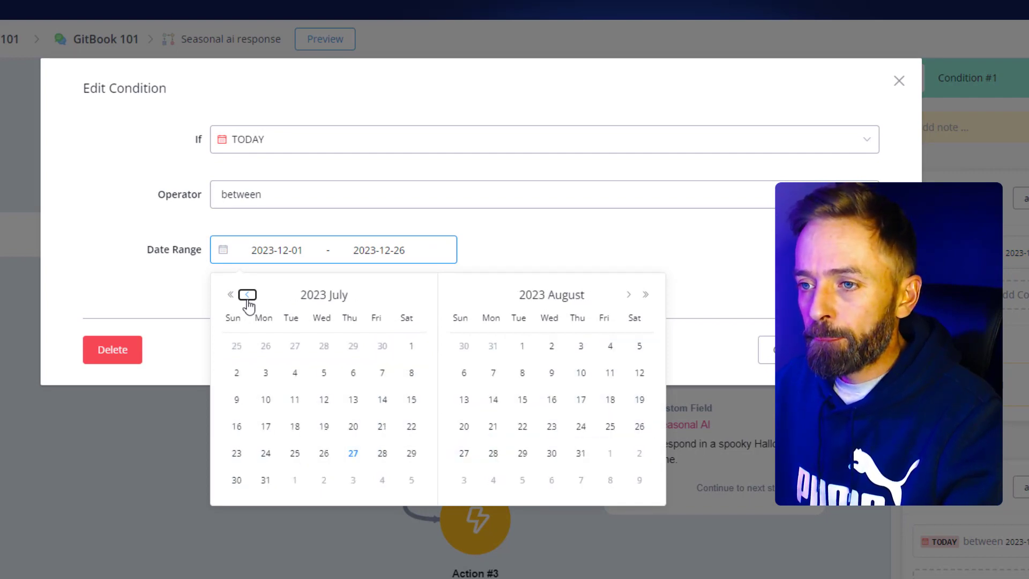
left_click(382, 453)
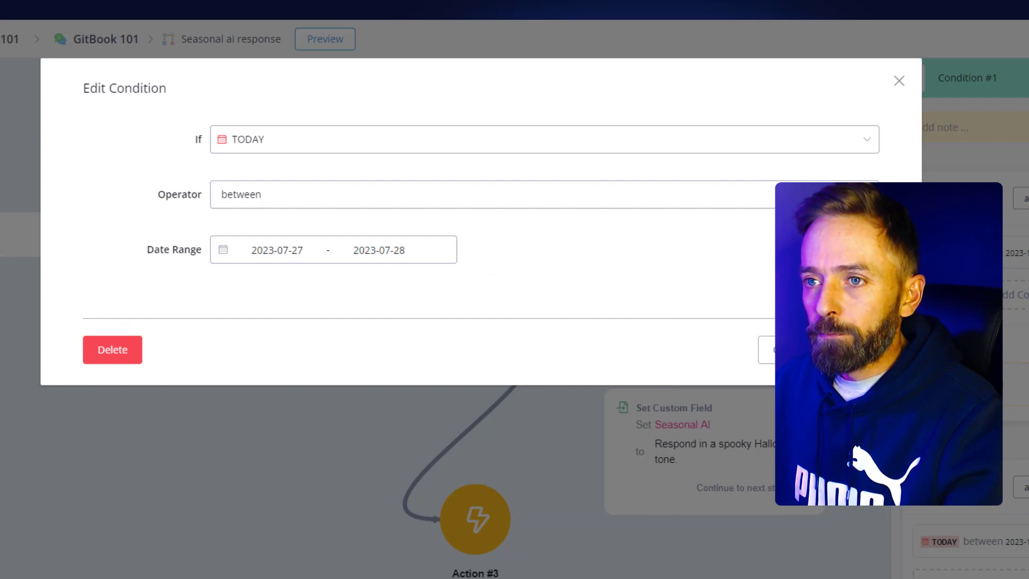
left_click(852, 350)
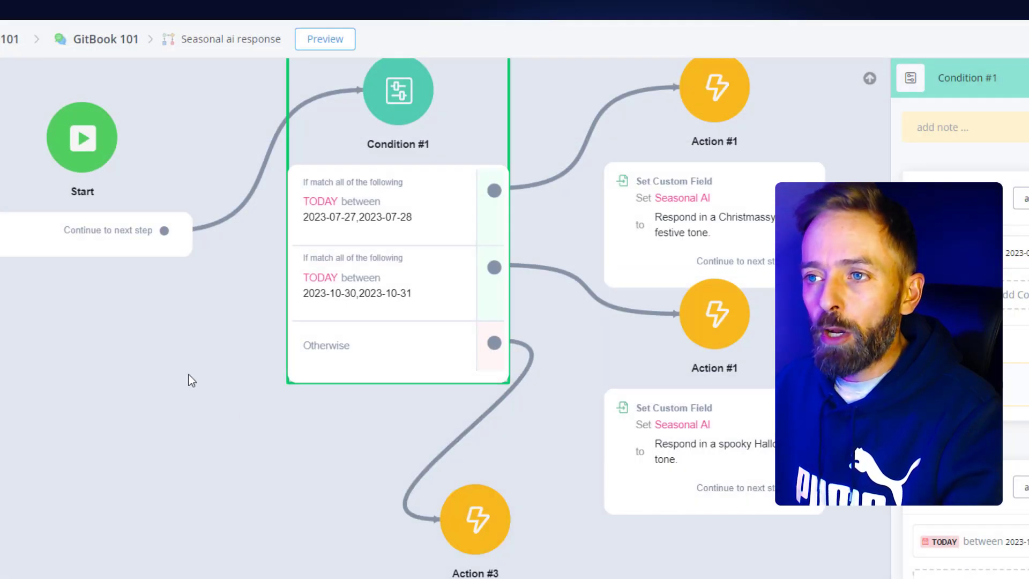
left_click(188, 373)
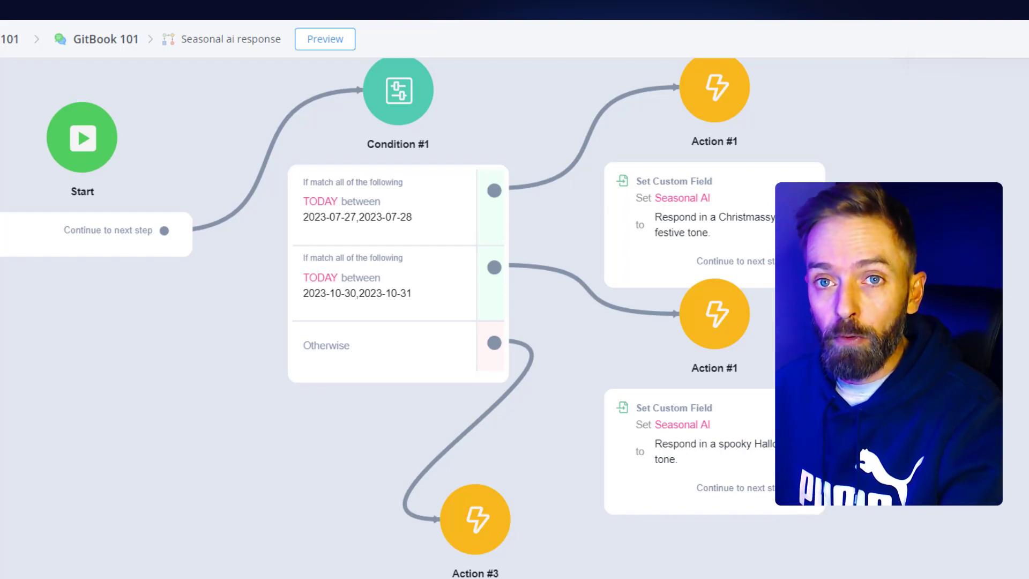
Open the Main Flow from the sub flows and move its Start step further away from the Customer Query step.
left_click(44, 128)
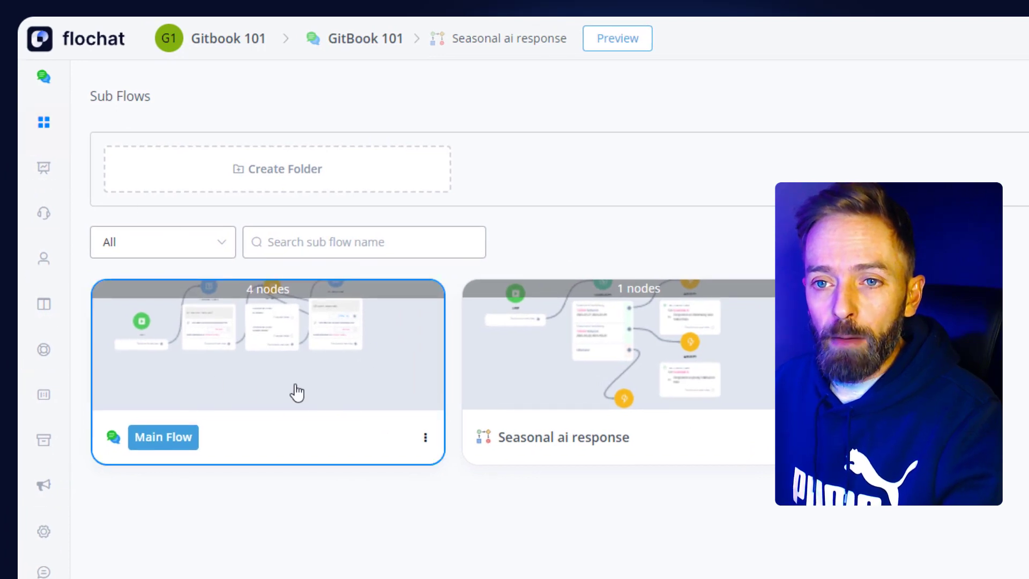
left_click(250, 396)
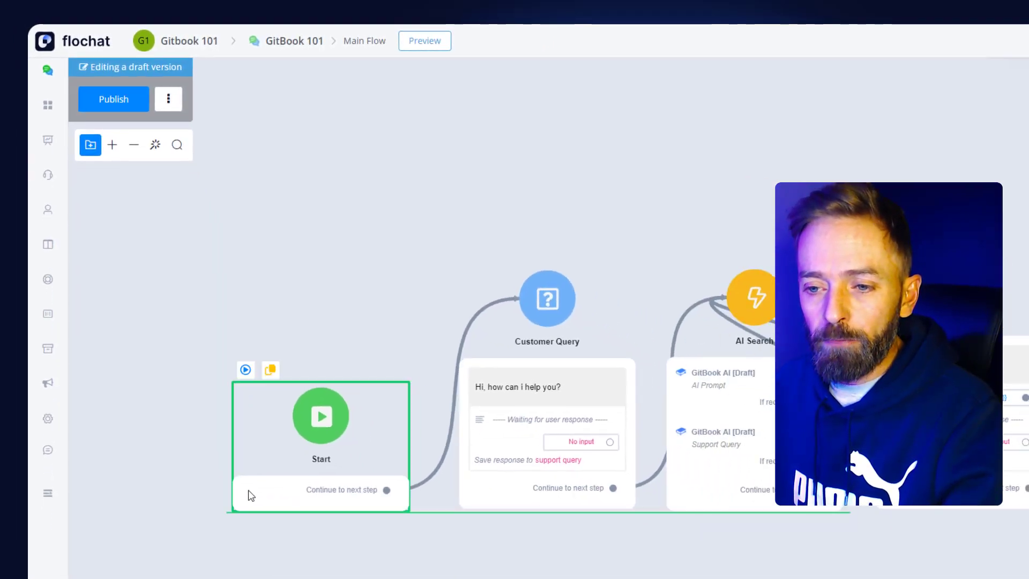
left_click_drag(248, 491, 240, 494)
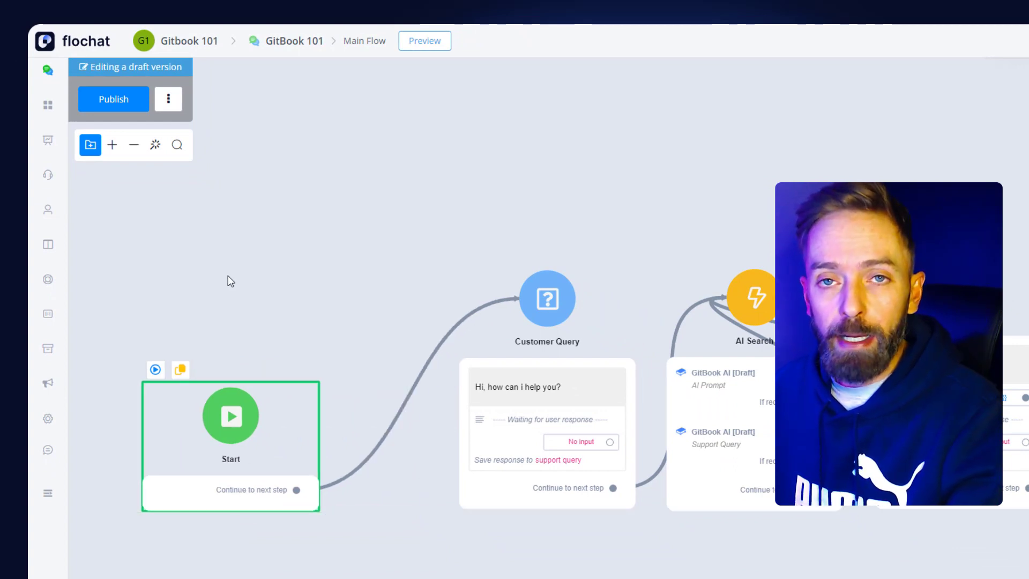
Add an Action step between Start and Customer Query with a Trigger Workflow action that runs "Seasonal ai response".
right_click(329, 253)
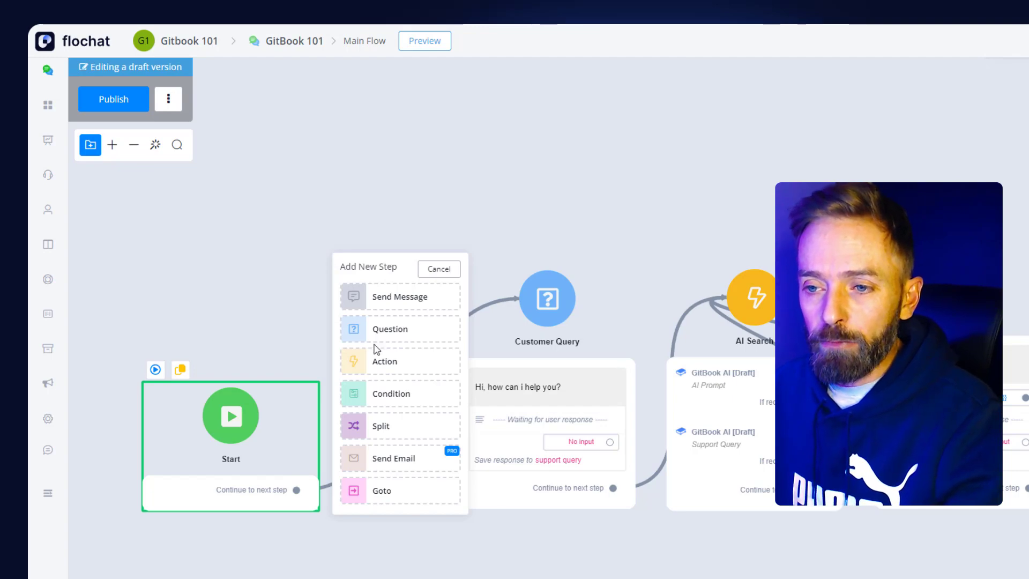
left_click(389, 367)
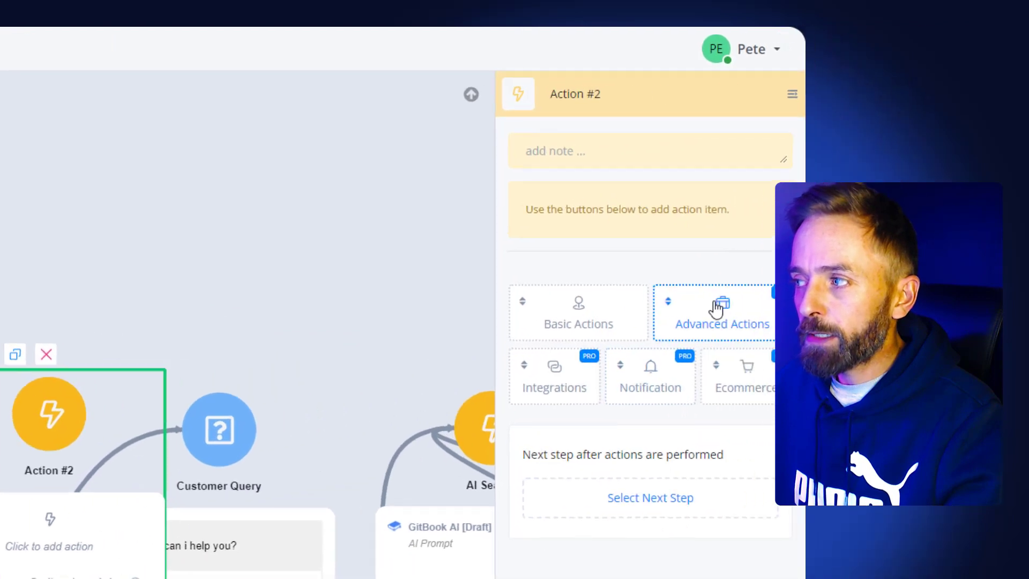
left_click(716, 308)
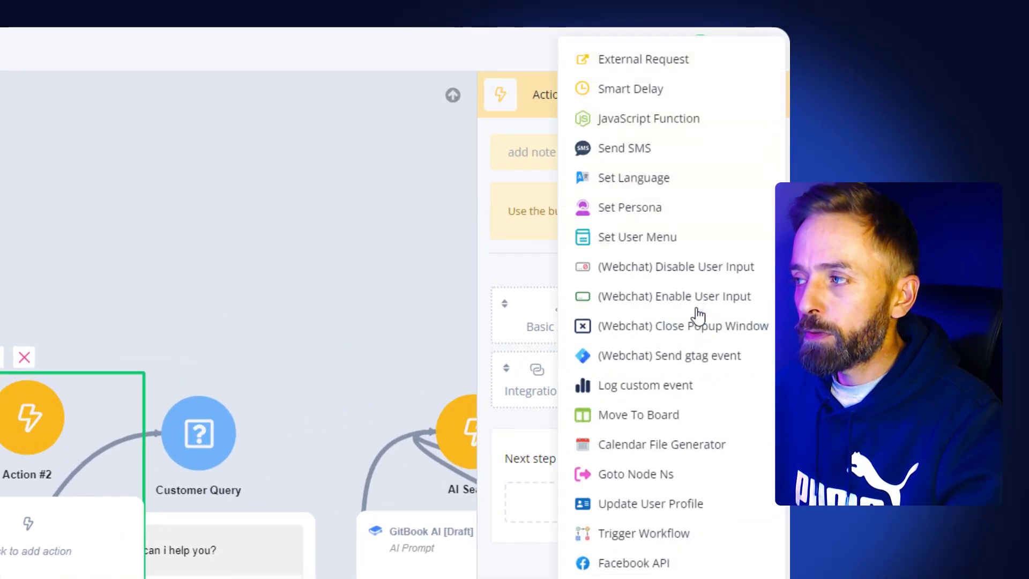
left_click(628, 543)
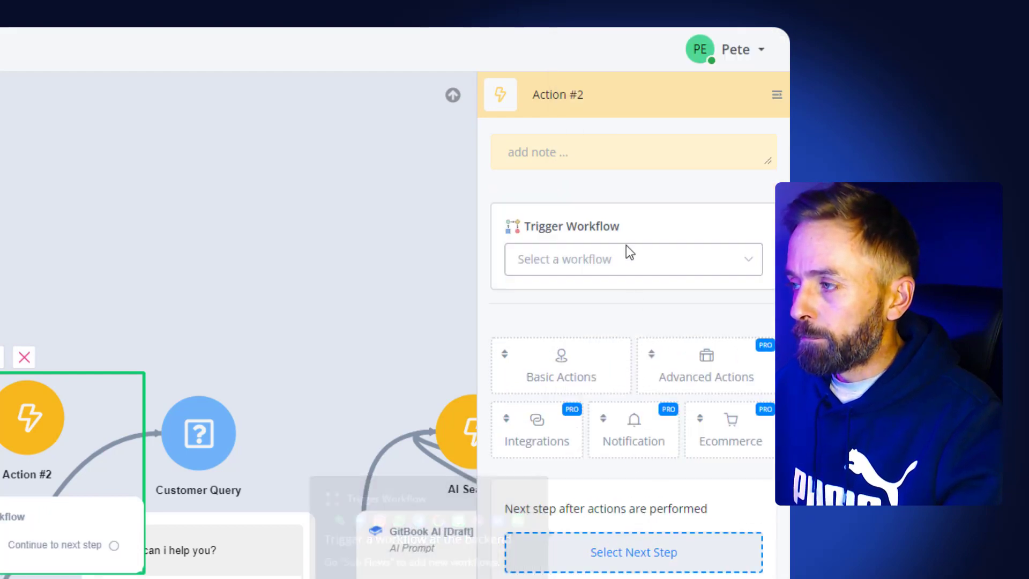
left_click(616, 261)
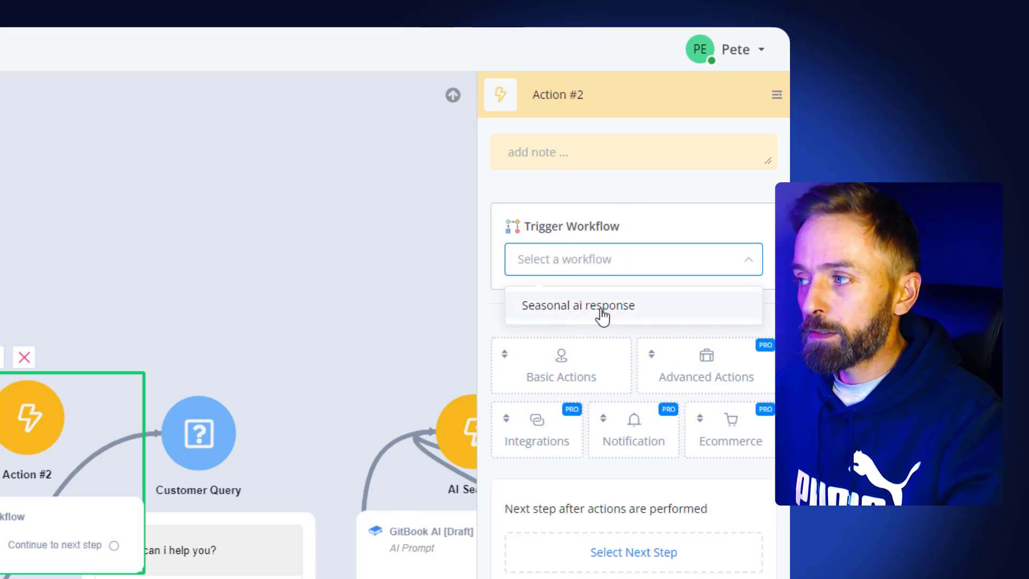
left_click(569, 317)
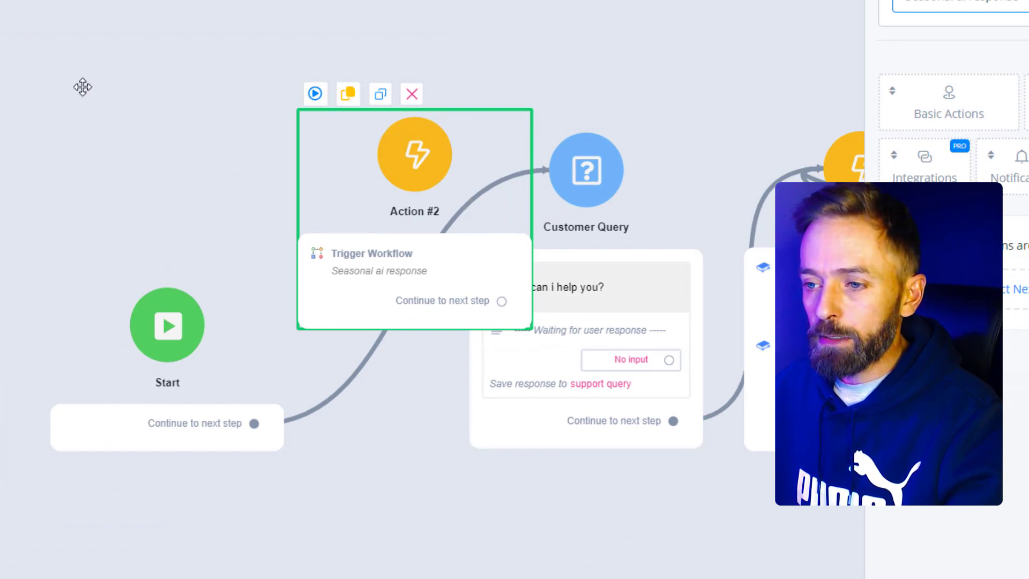
Connect Start to the Trigger Workflow action step, link that step to Customer Query, and position it level between them.
left_click_drag(89, 90, 21, 47)
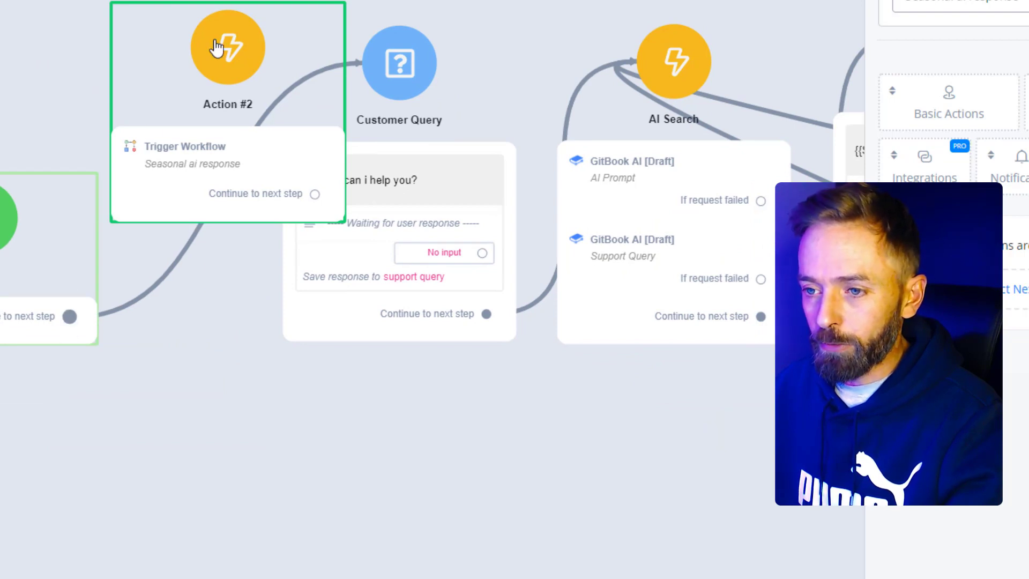
left_click_drag(217, 47, 220, 48)
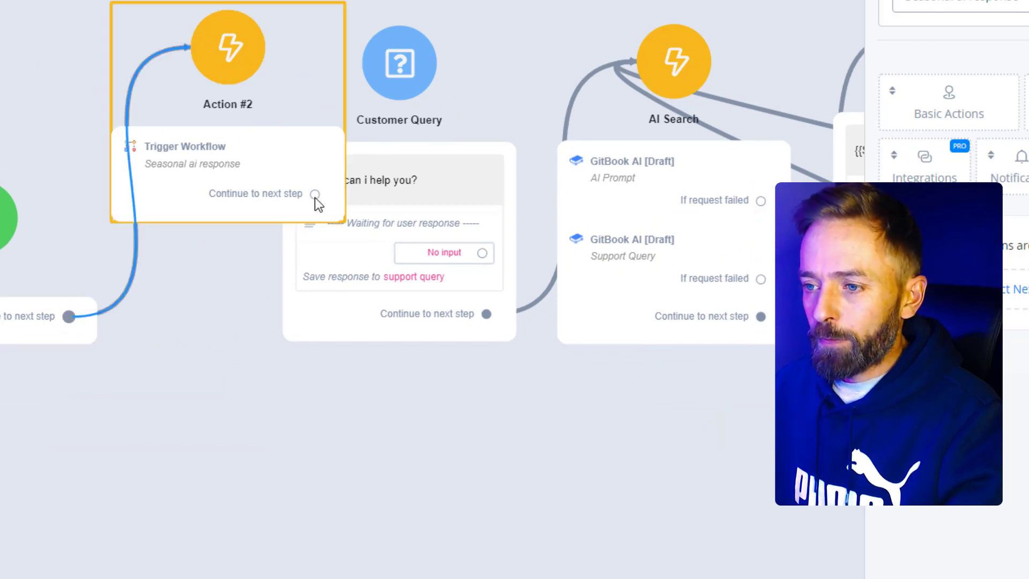
left_click_drag(315, 194, 391, 91)
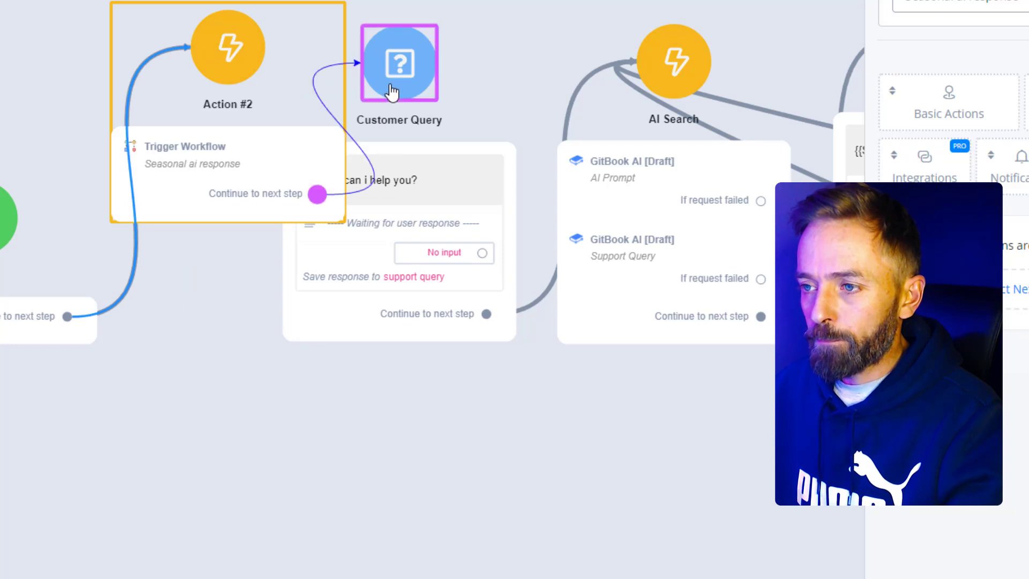
left_click_drag(172, 280, 153, 337)
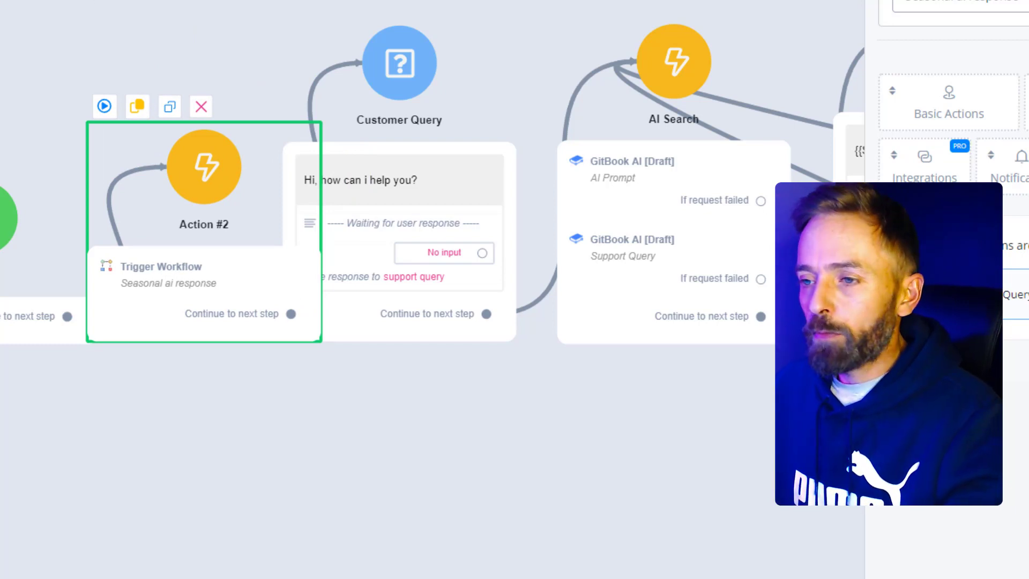
Set the Tone of the AI Search step's AI Prompt action to Excited and save it.
left_click_drag(375, 428, 272, 418)
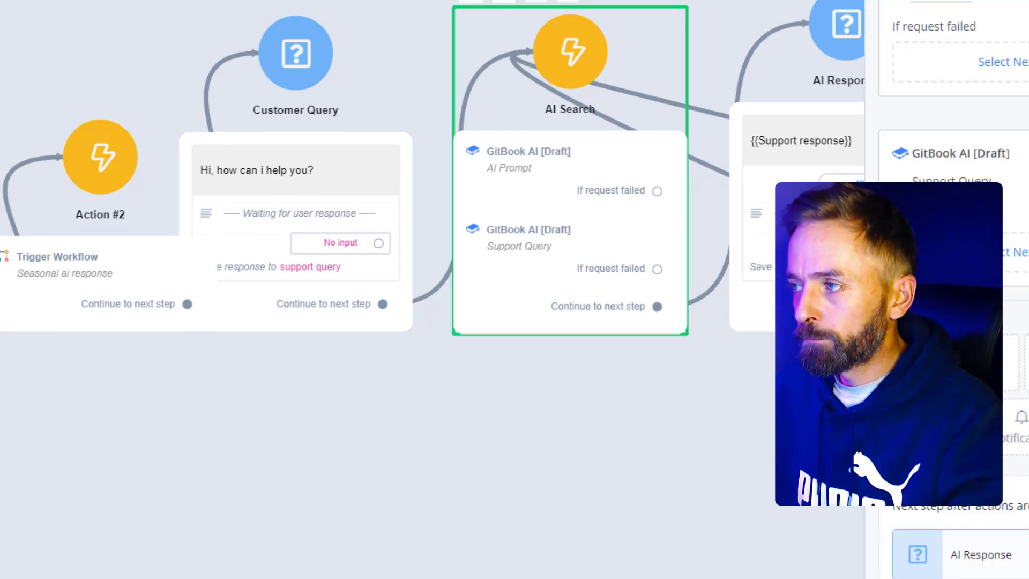
left_click(932, 3)
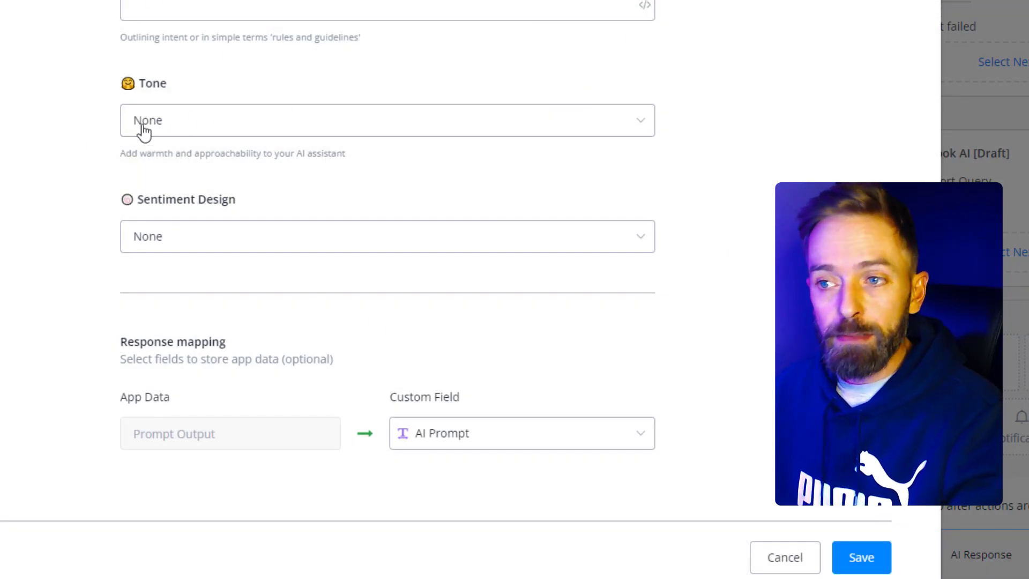
left_click(165, 132)
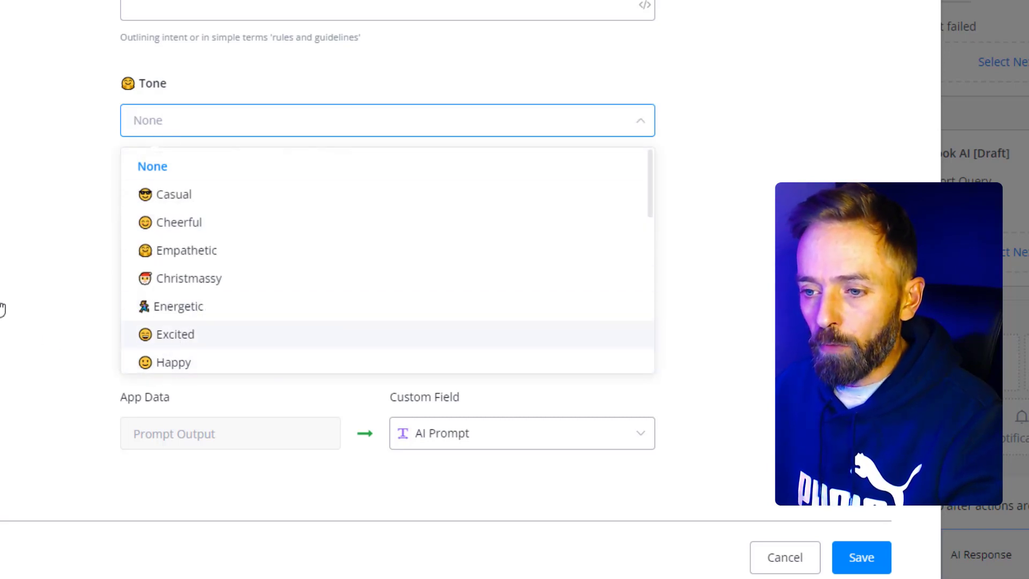
left_click(177, 337)
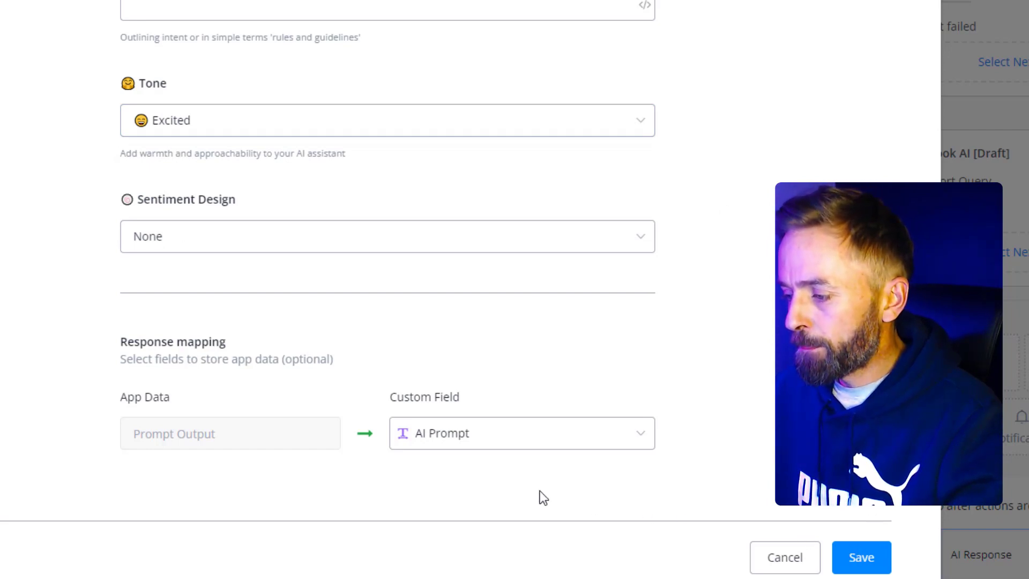
left_click(861, 560)
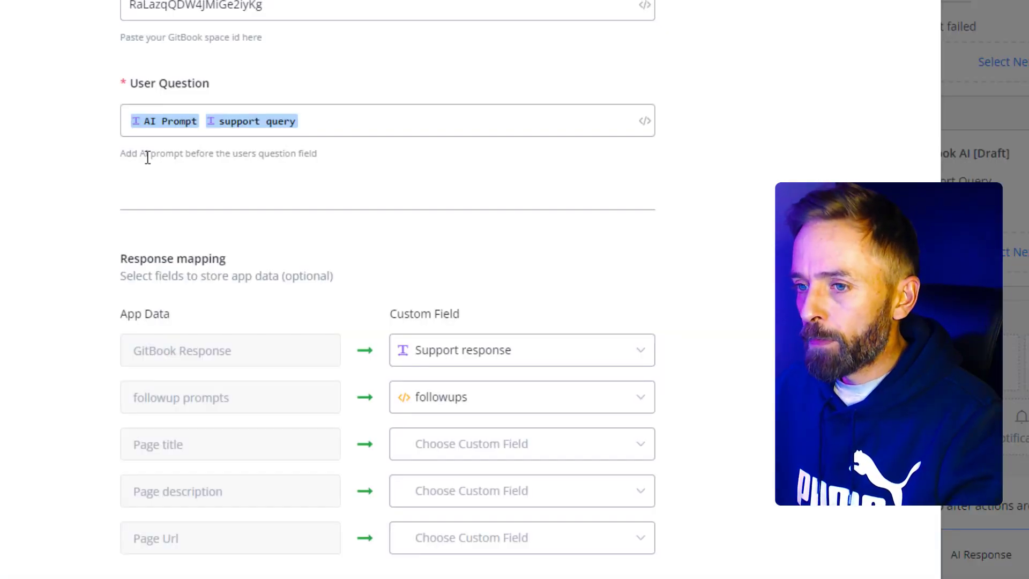
Insert the Seasonal AI Response variable before AI Prompt in the Support Query action's User Question, and publish the flow.
left_click(194, 121)
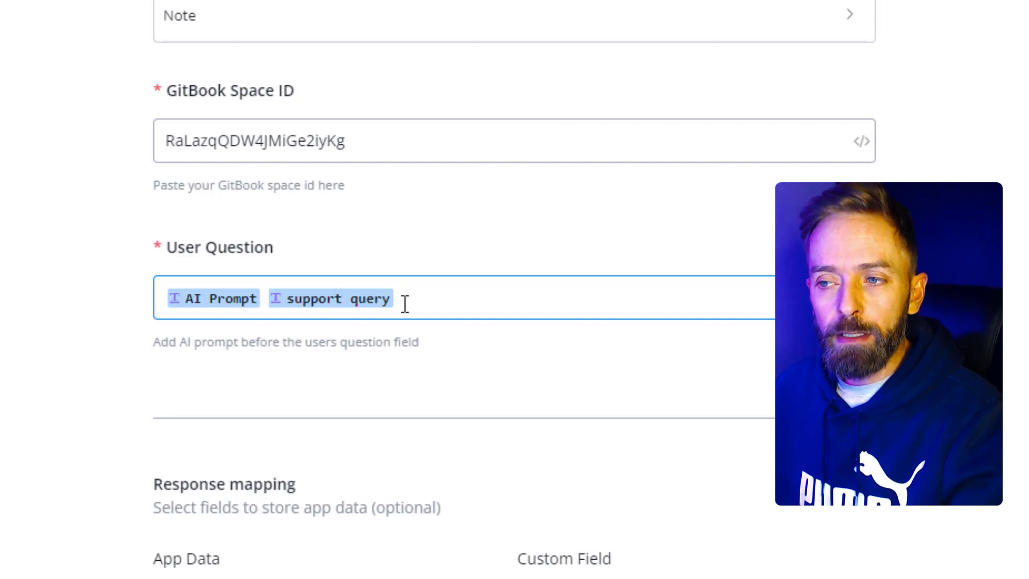
left_click(168, 303)
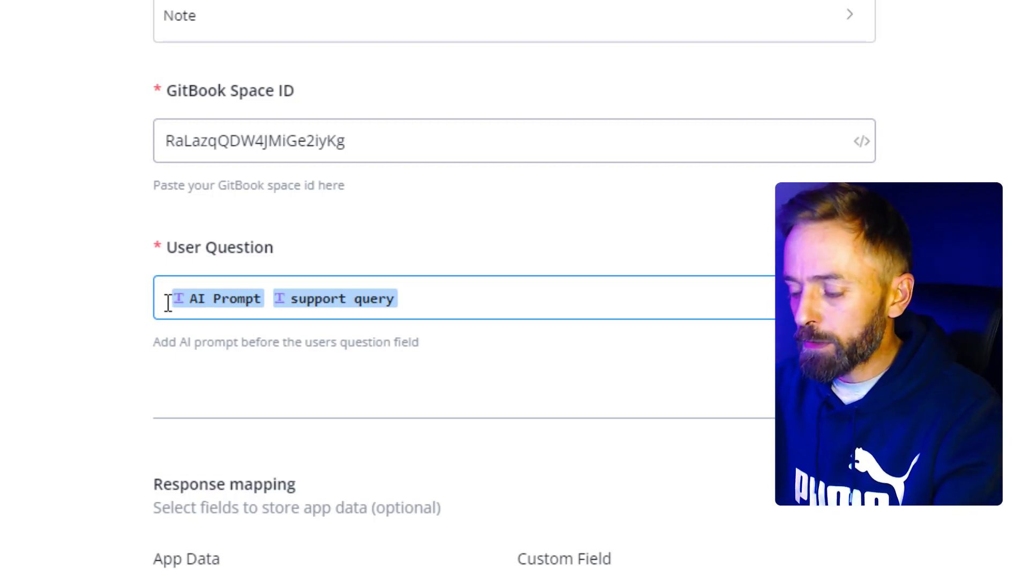
type("t")
type("{re")
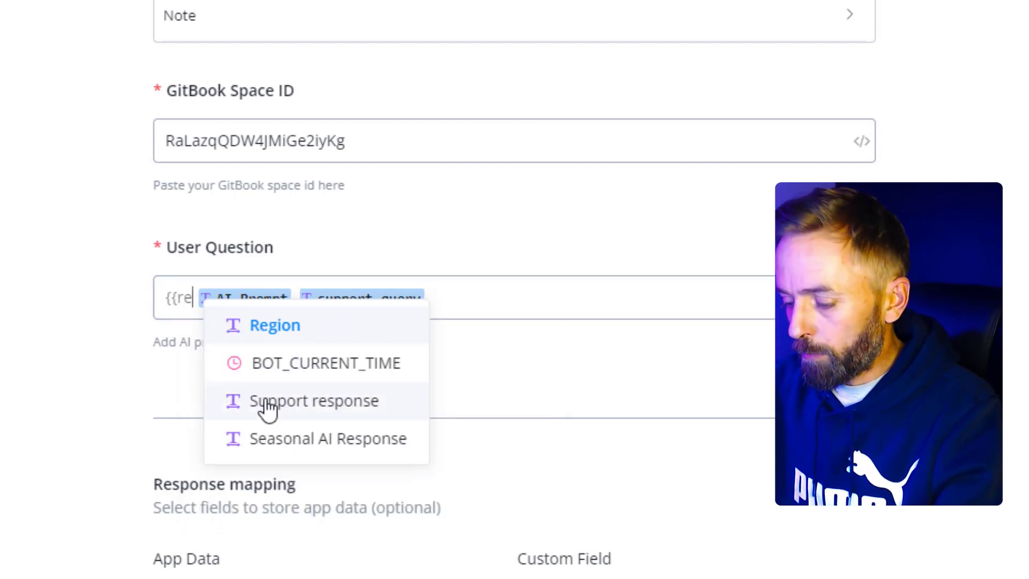
key("BackSpace")
key("BackSpace")
type("sea")
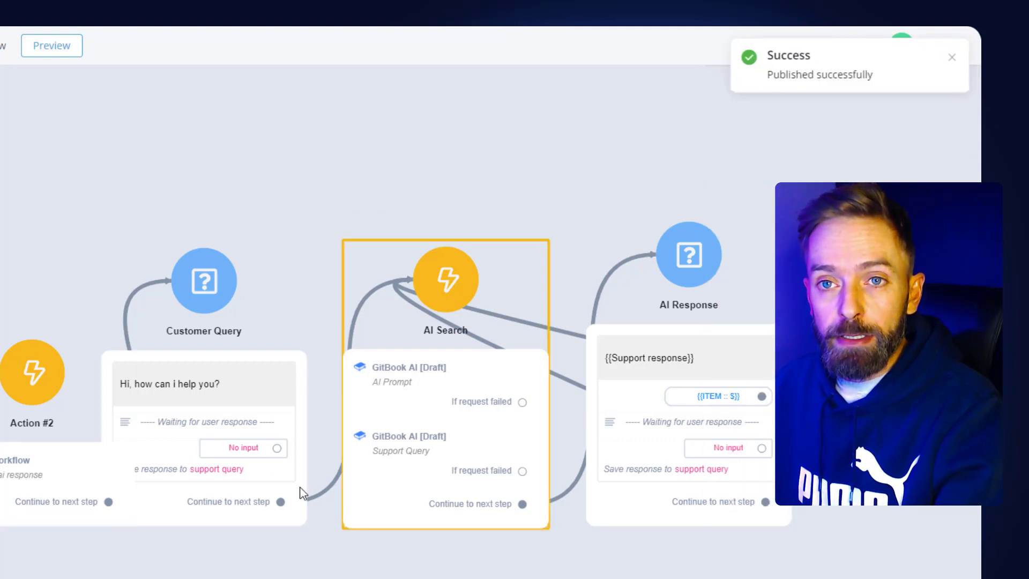
Preview the Main Flow in a web popup and send the message "hey im new whats the best place to get started?".
scroll(399, 399, "down", 1)
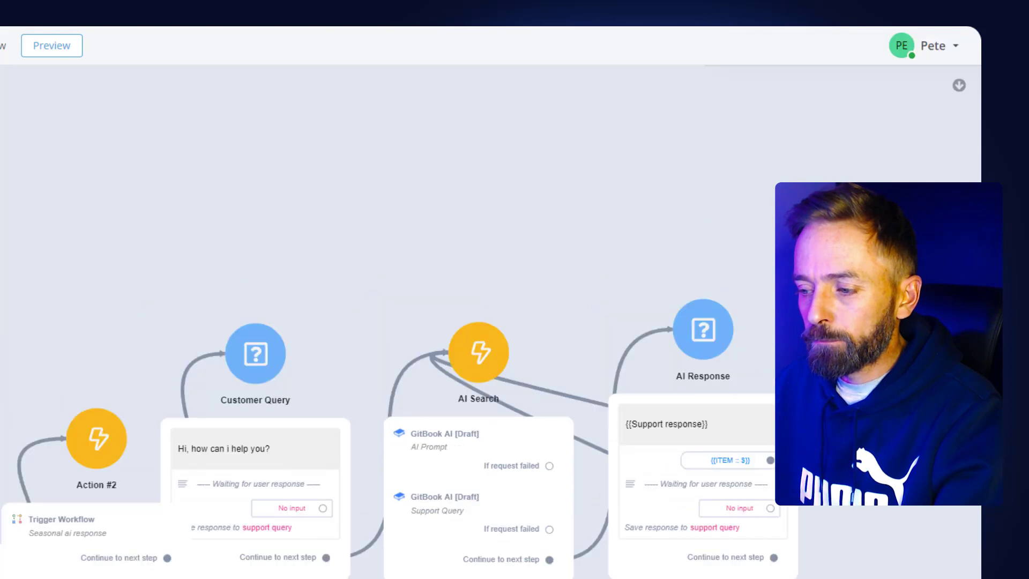
left_click(48, 52)
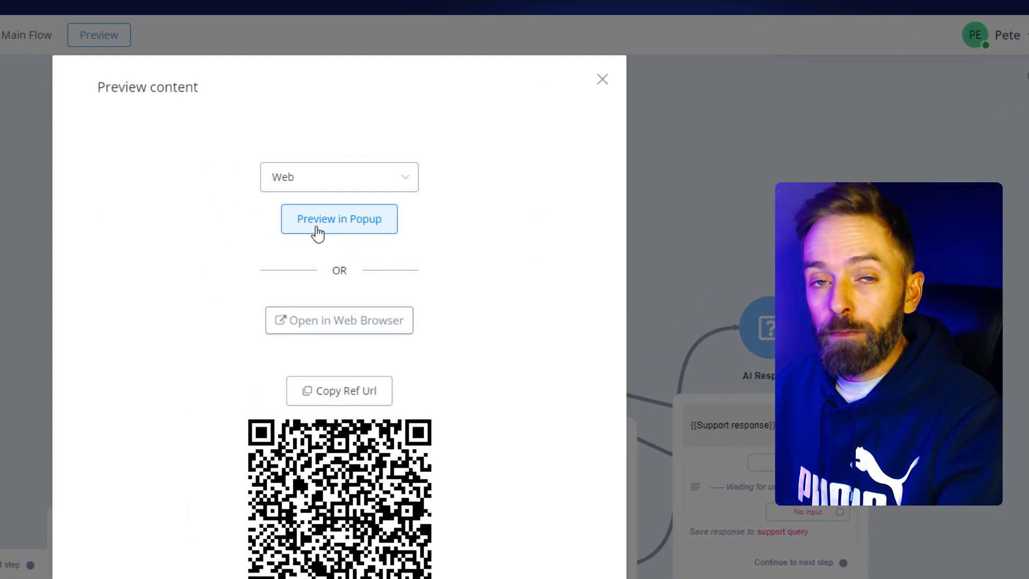
left_click(263, 236)
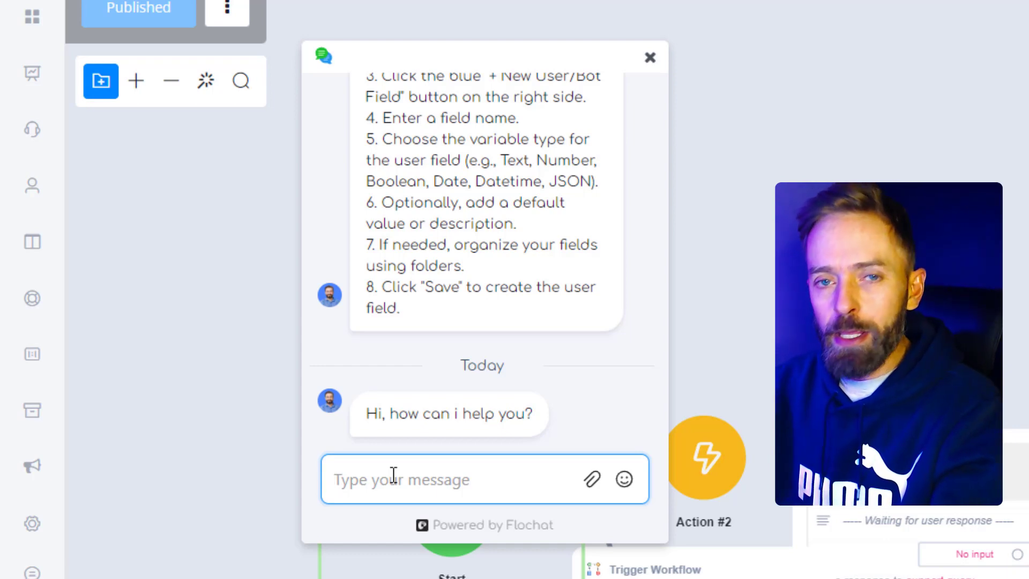
type("hey im new whats the best place")
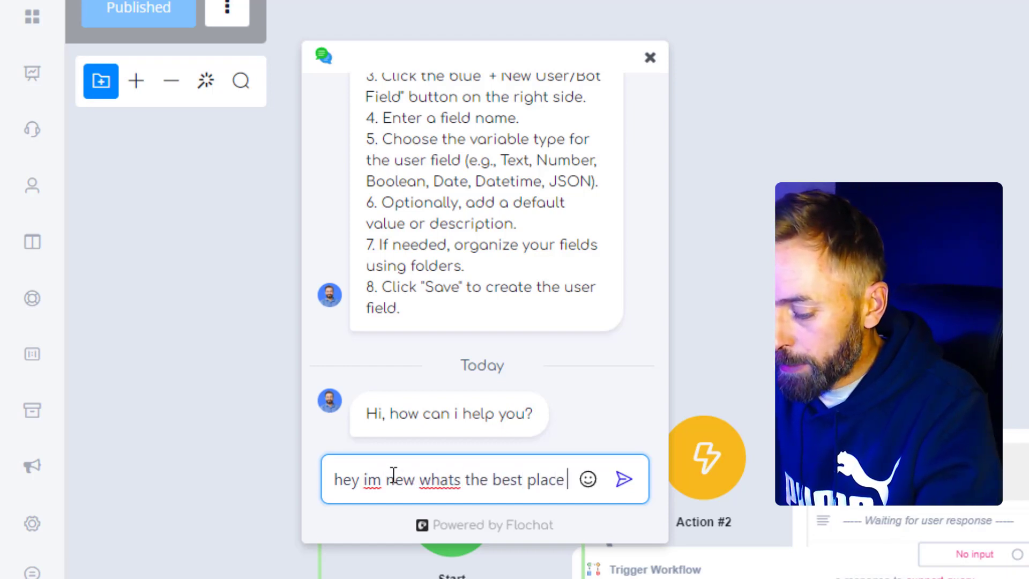
type(" to get started?")
key("Return")
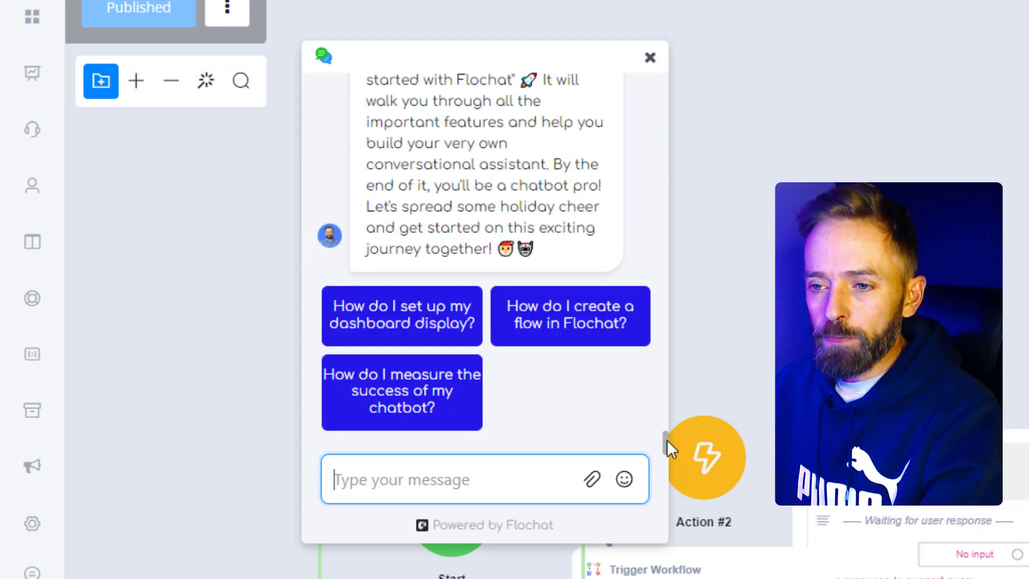
Read through the chatbot's reply and its suggested follow-up questions, and close the preview popup.
mouse_move(665, 438)
left_mouse_down()
mouse_move(661, 416)
mouse_move(658, 425)
left_mouse_up()
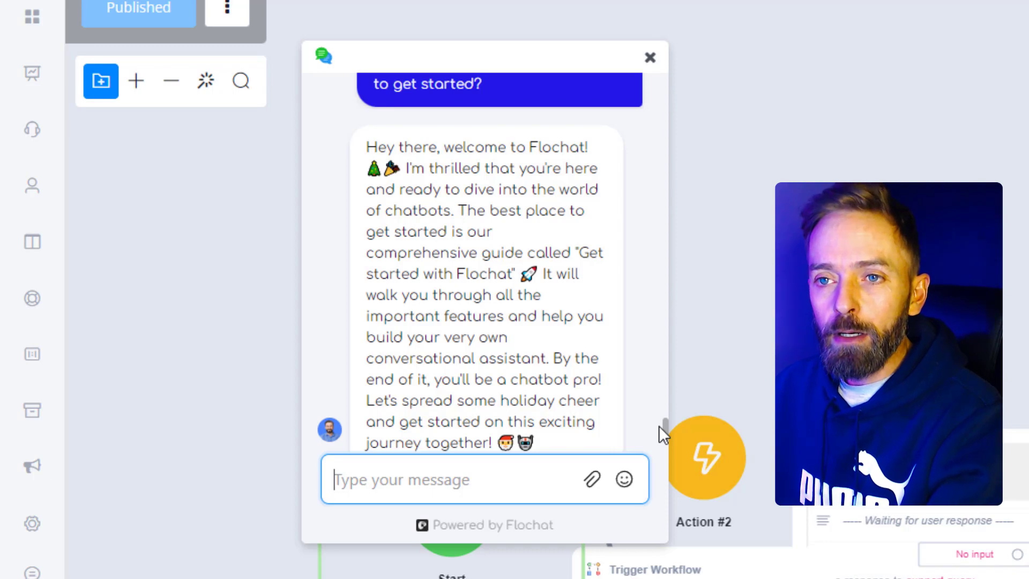
left_click_drag(657, 426, 658, 430)
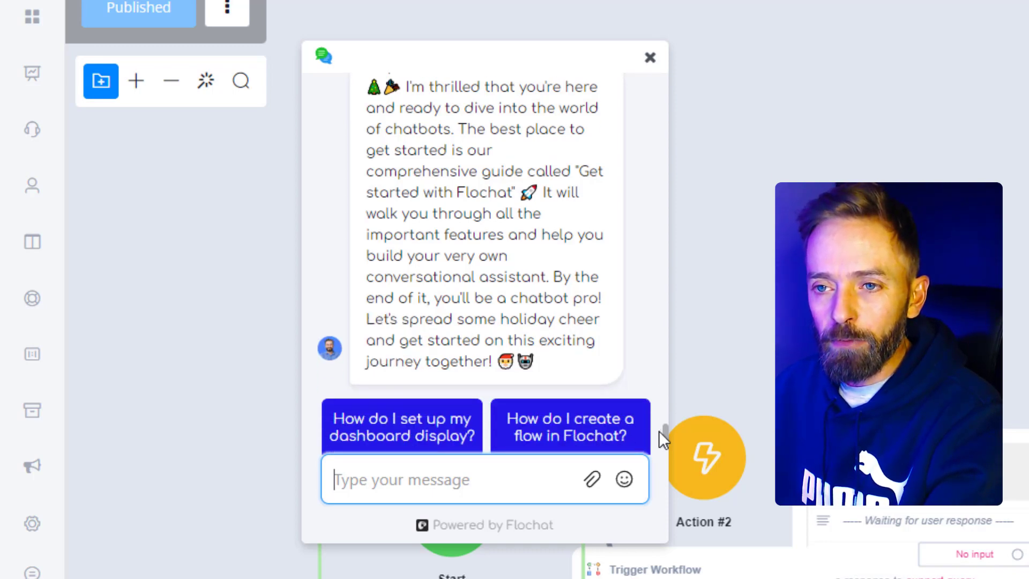
scroll(660, 435, "down", 1)
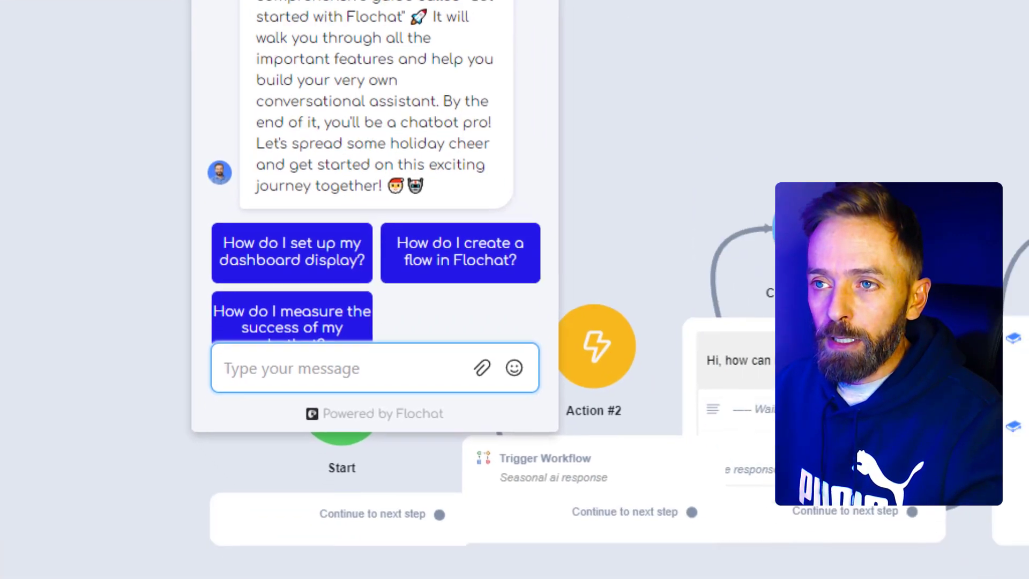
left_click(648, 59)
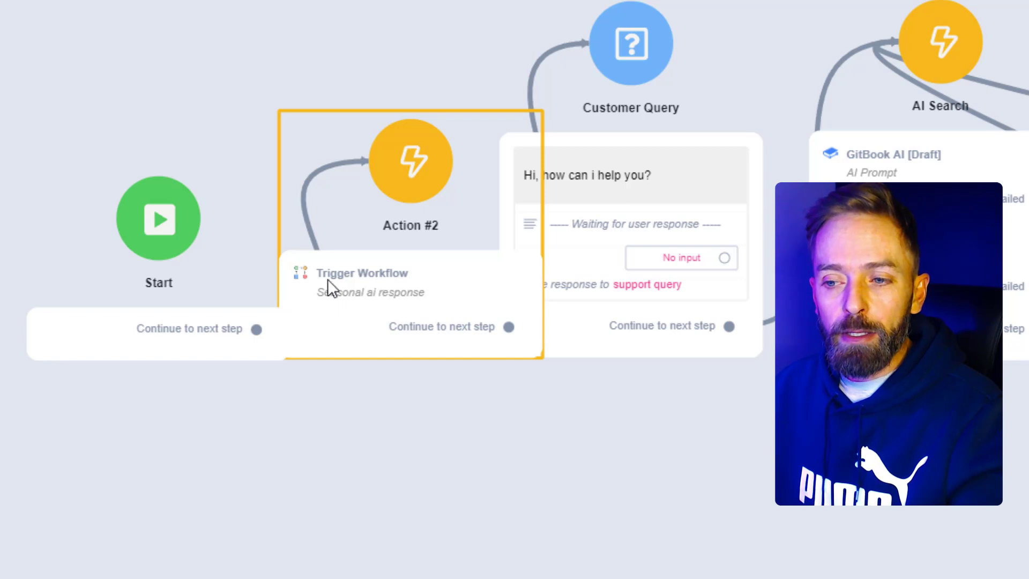
left_click(172, 337)
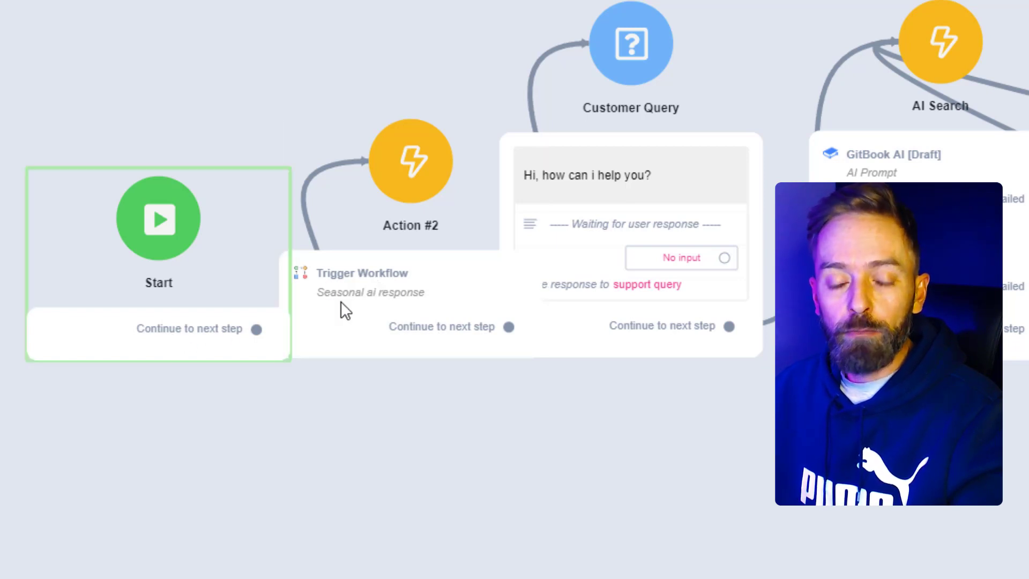